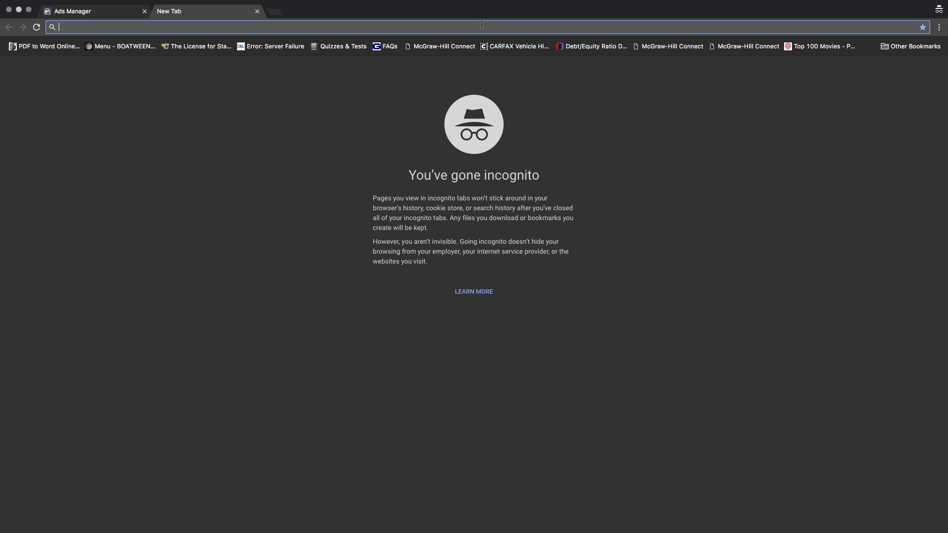
Return to the Facebook Ads Manager tab with the Create a Facebook Pixel page
left_click(96, 15)
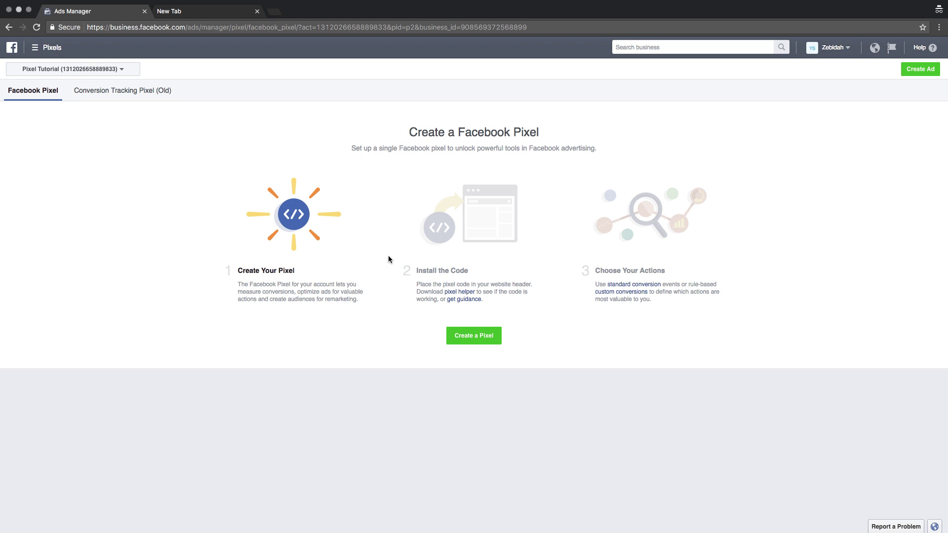
left_click(35, 48)
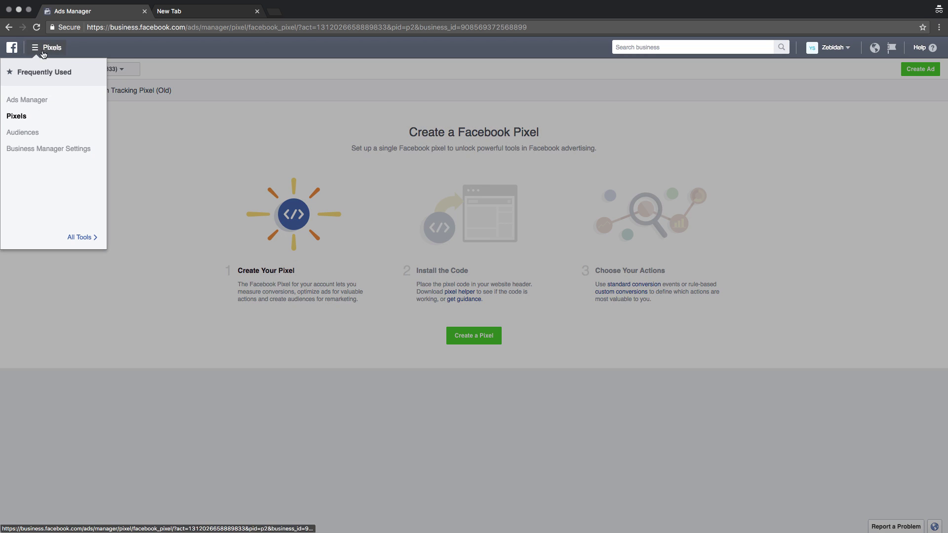
left_click(23, 119)
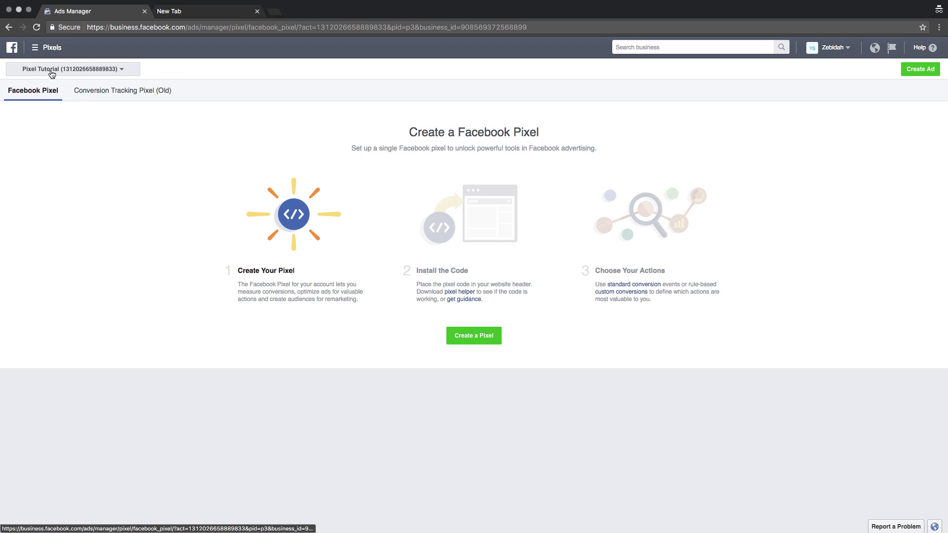
left_click(472, 340)
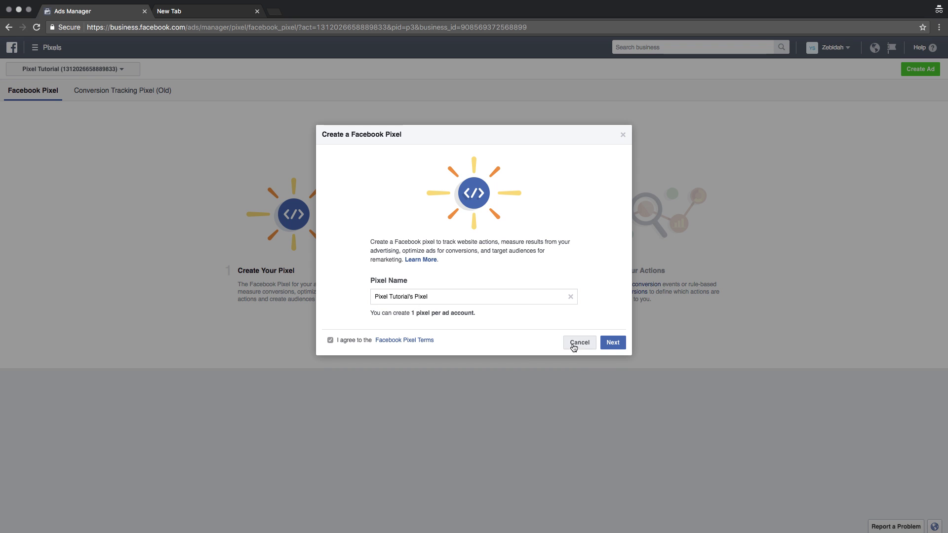
left_click(623, 343)
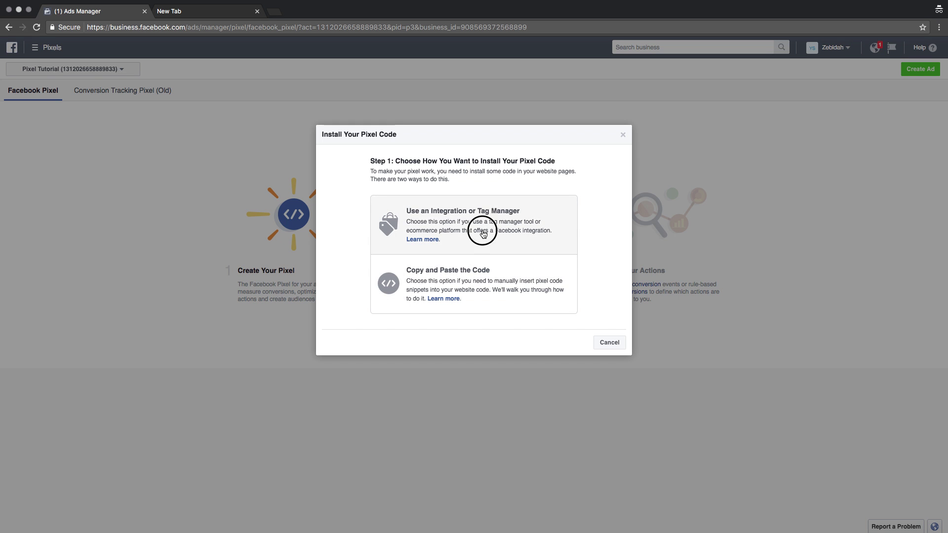
left_click(483, 234)
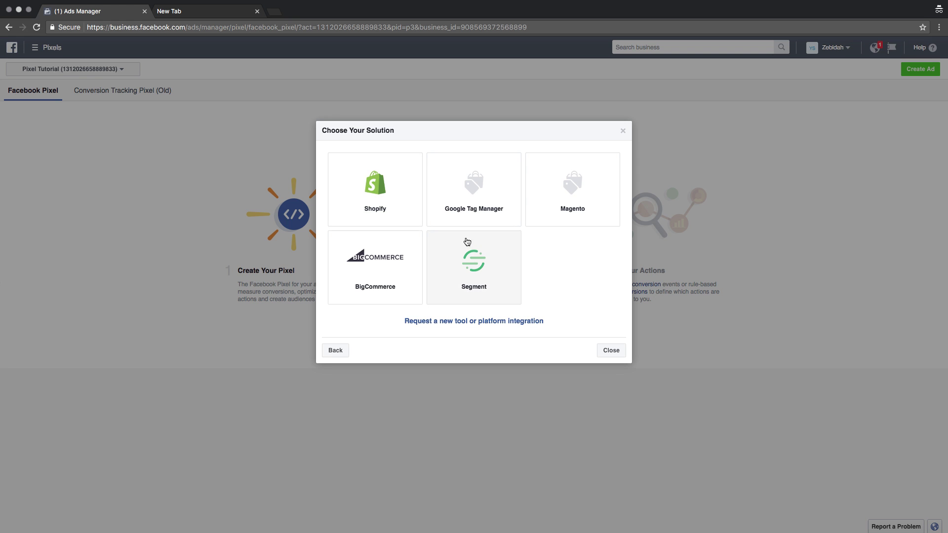
left_click(336, 350)
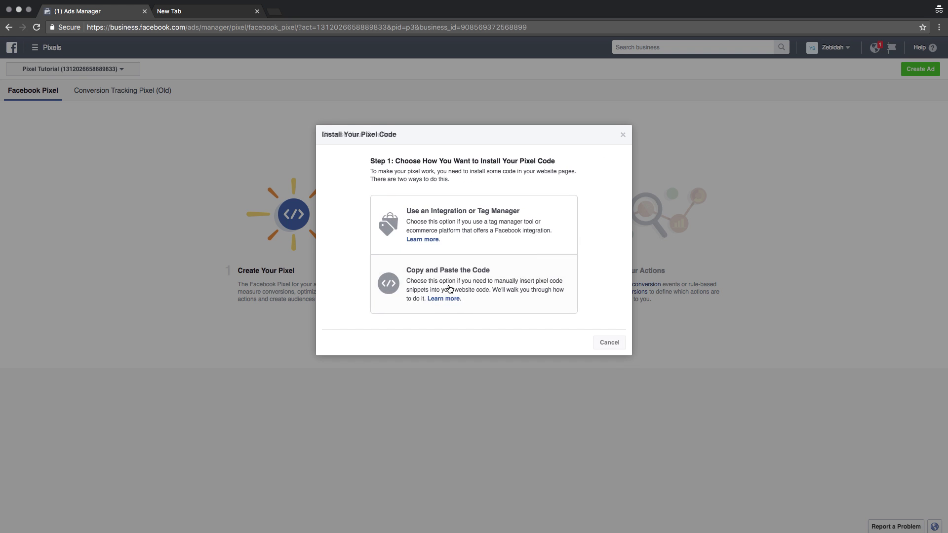
key("Escape")
Choose the Copy and Paste the Code method and copy the pixel base code to the clipboard
left_click(411, 237)
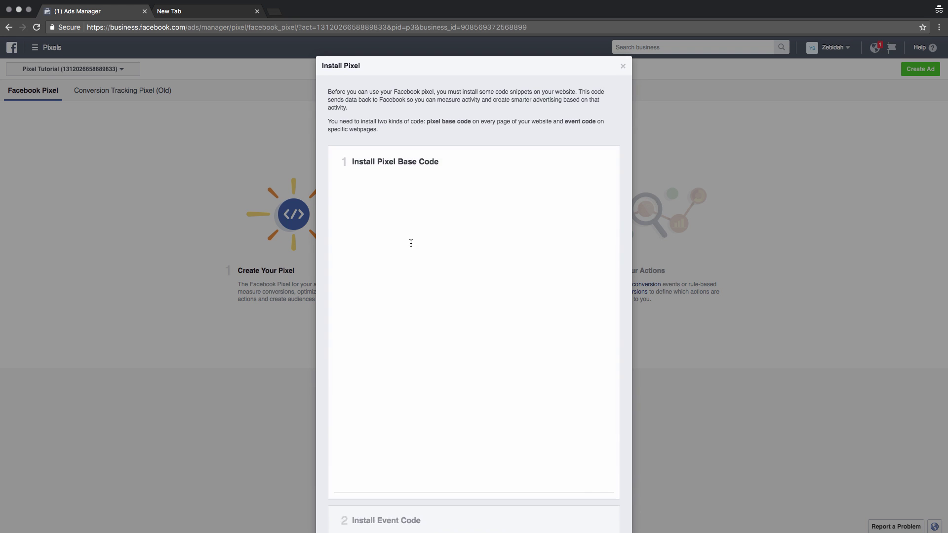
scroll(422, 277, "down", 2)
mouse_move(433, 372)
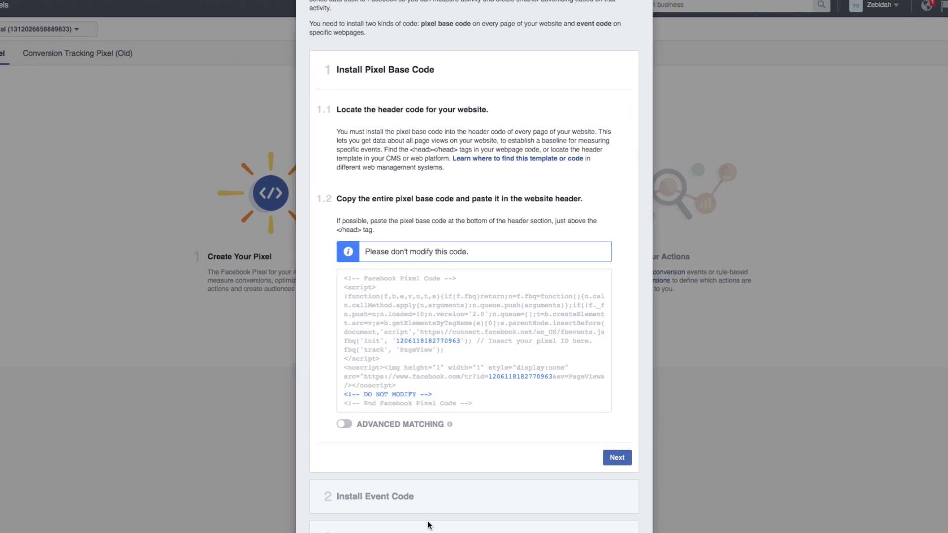
mouse_move(482, 326)
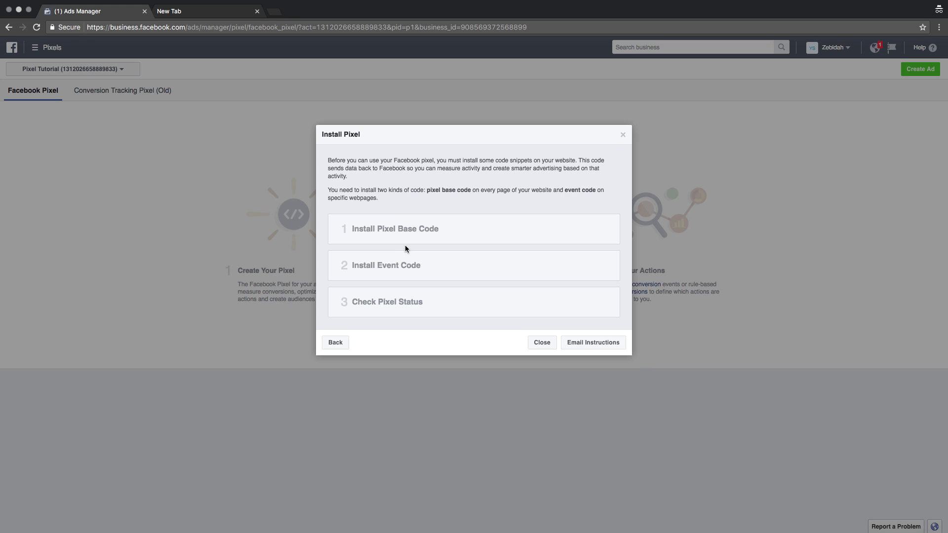
left_click(406, 239)
scroll(444, 380, "down", 1)
left_click(472, 378)
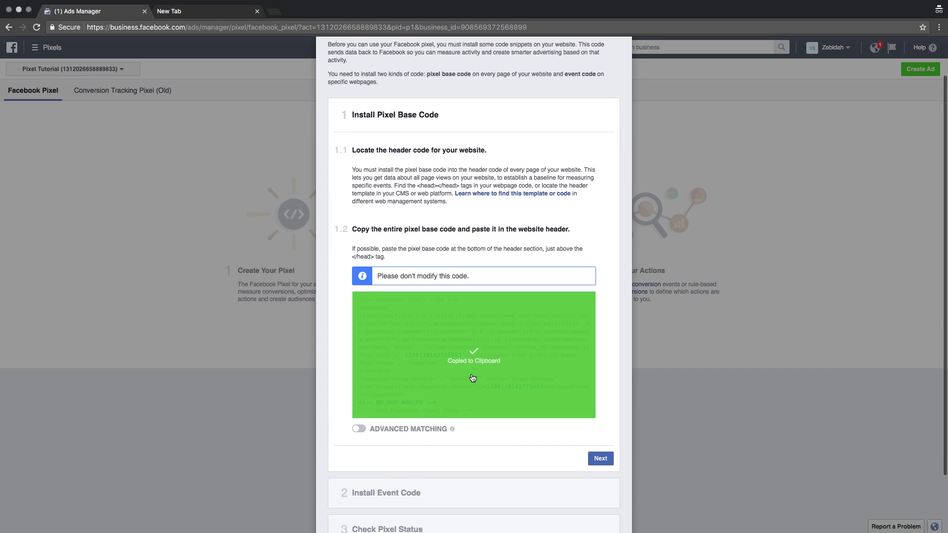
left_click(213, 11)
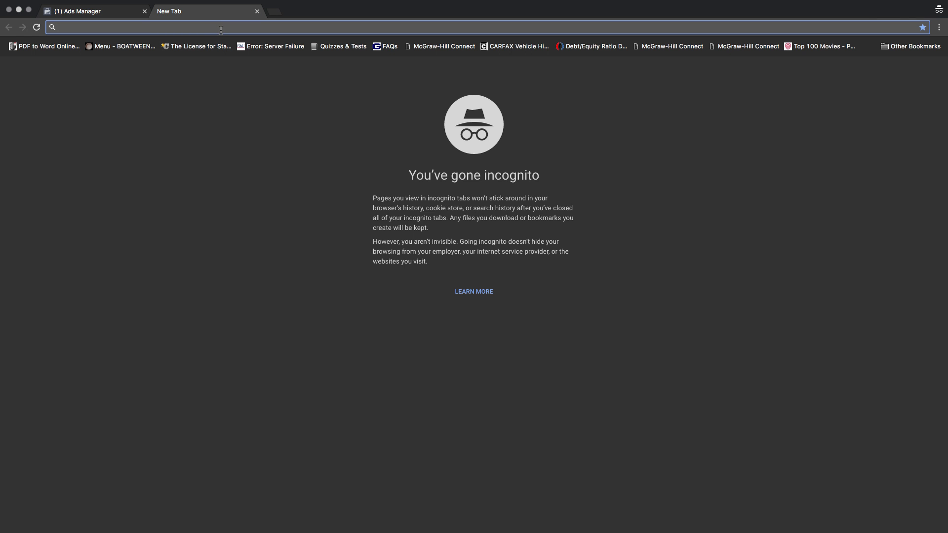
Paste the pixel code into the address bar and select the pixel ID within it
key("super+v")
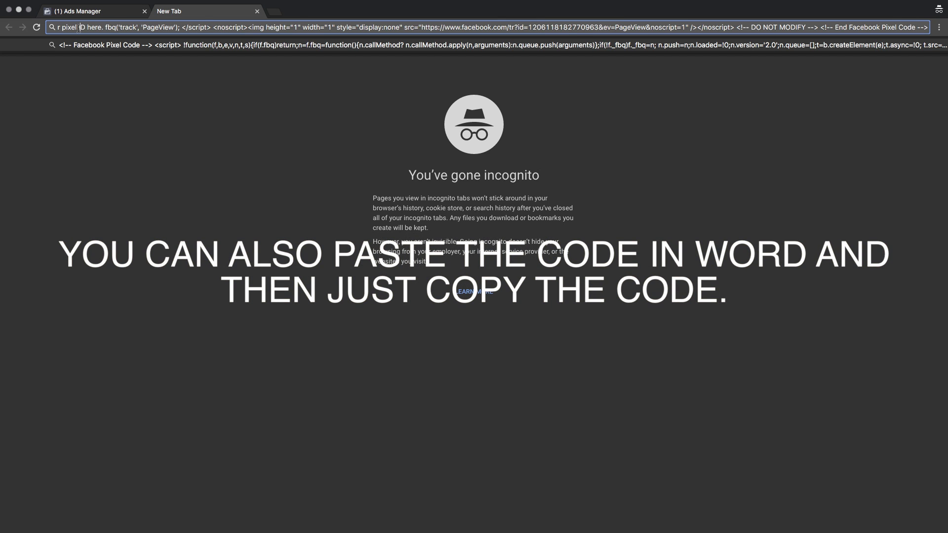
key("super+Left")
key("super+Right")
left_click_drag(583, 28, 601, 29)
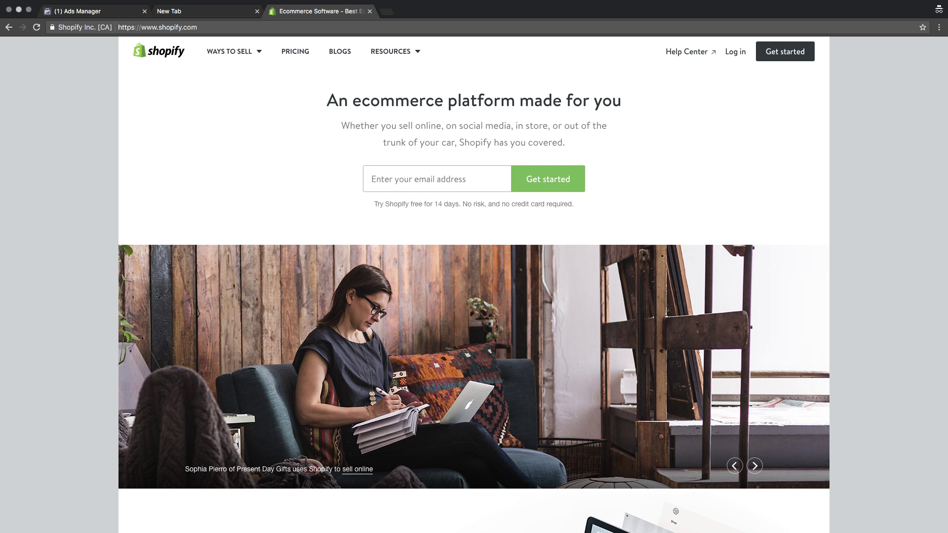
Start a Shopify free trial with the account e-mail and password, creating the store PixelTutorial
left_click(242, 28)
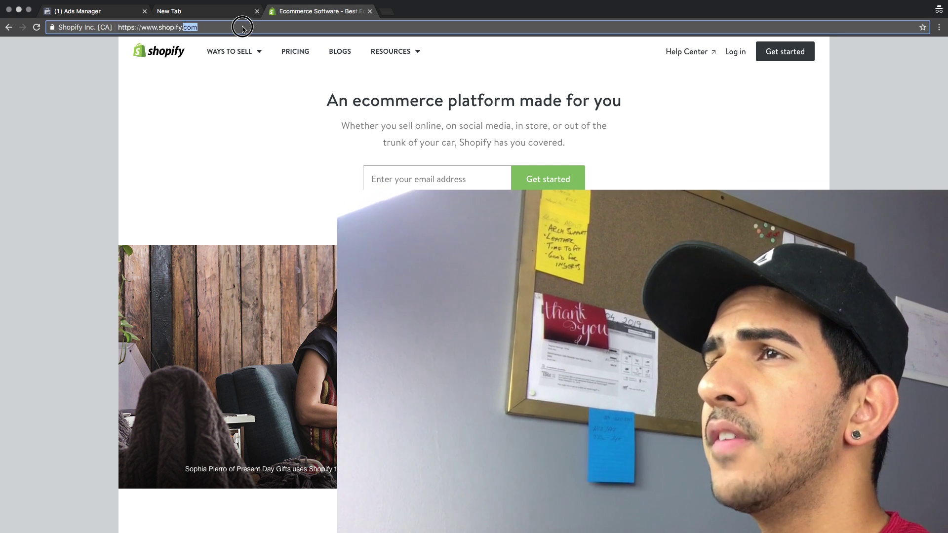
key("Return")
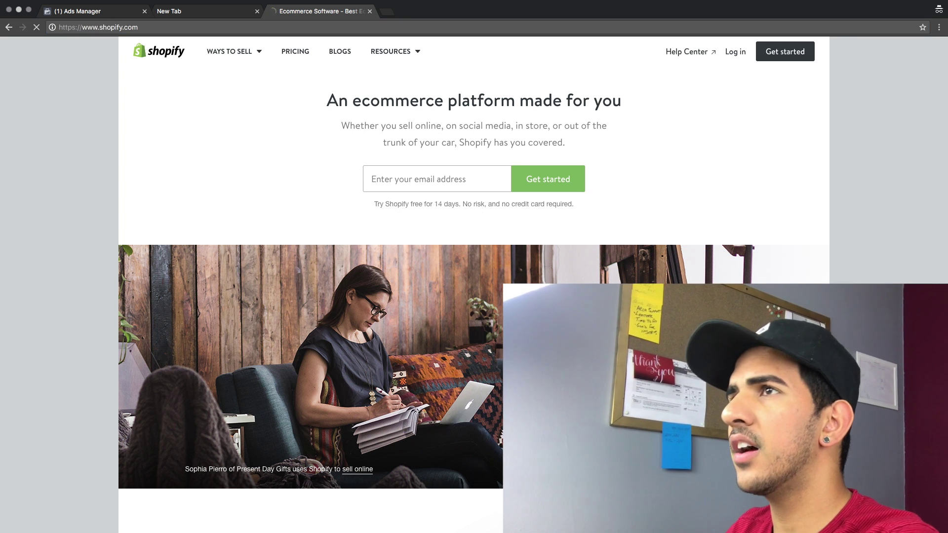
left_click(786, 52)
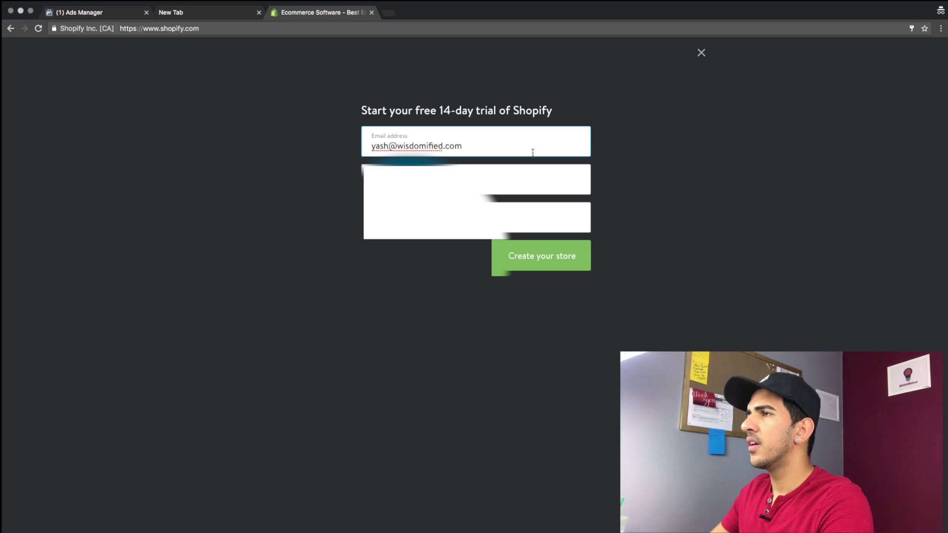
left_click(514, 174)
key("Escape")
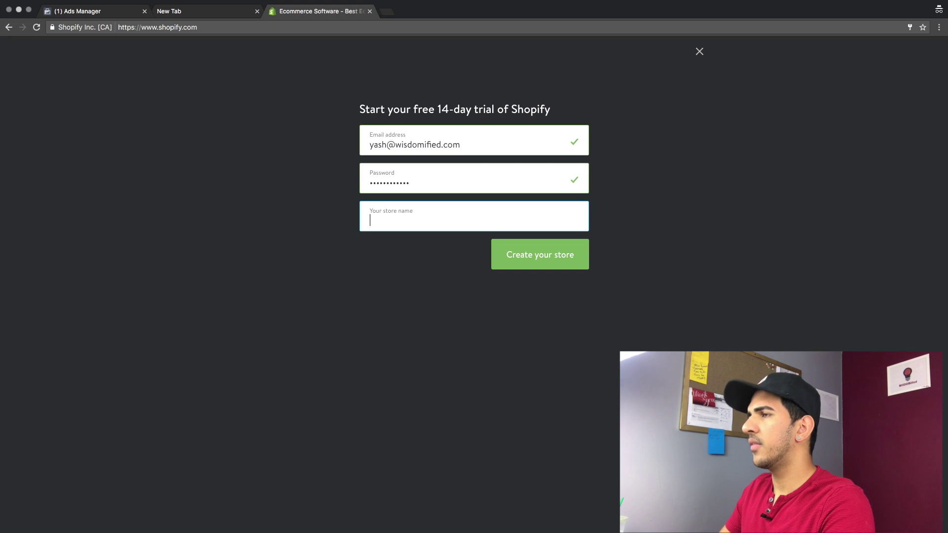
type("Pixel")
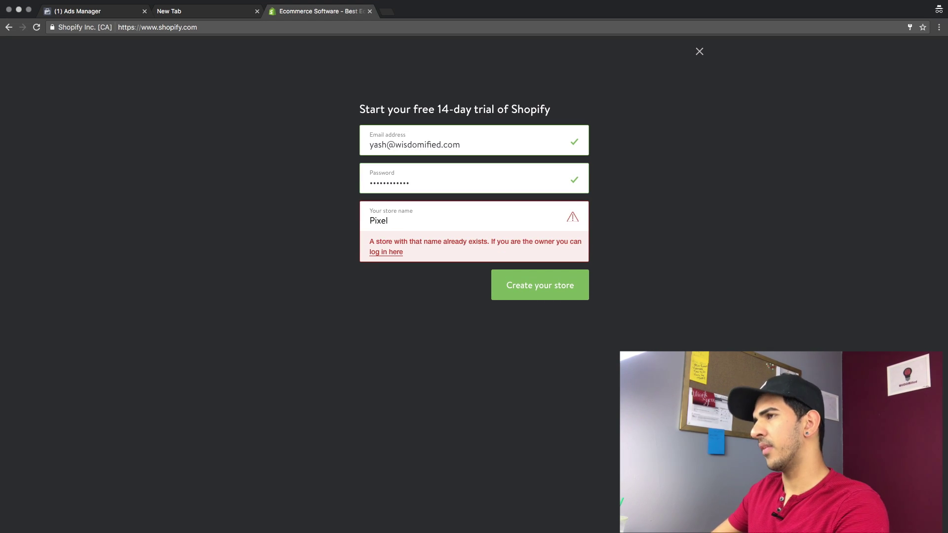
type("Tu")
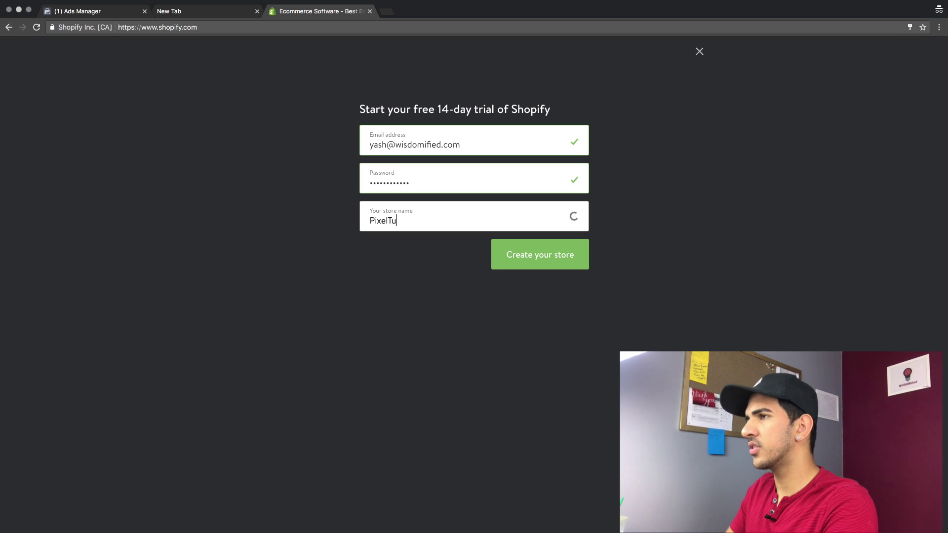
type("torial")
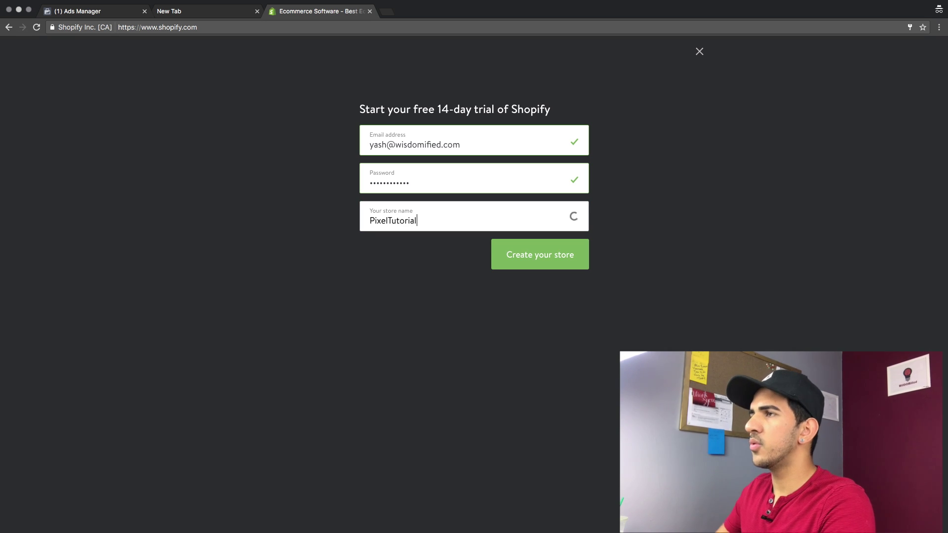
left_click(543, 257)
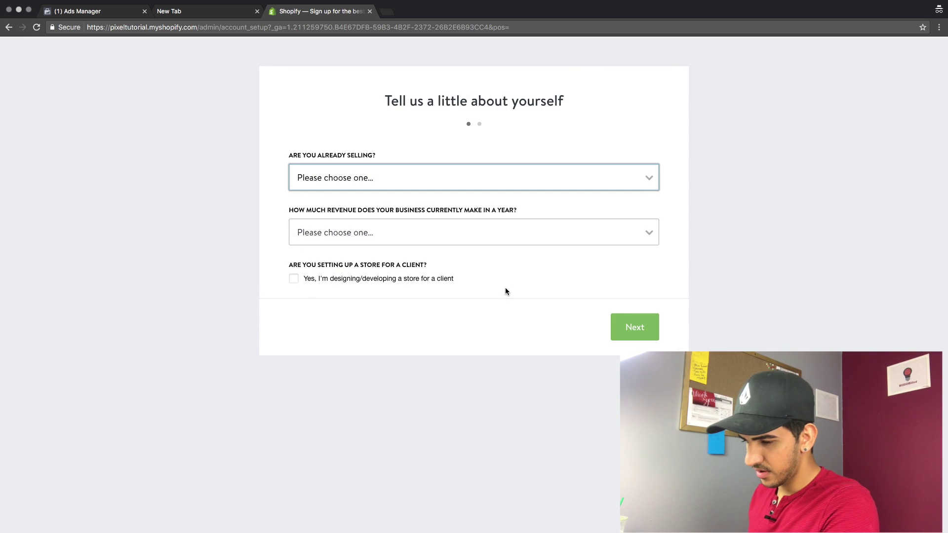
Answer the setup questions: not selling products yet, annual revenue $0 (just getting started)
left_click(483, 184)
left_click(490, 167)
left_click(469, 180)
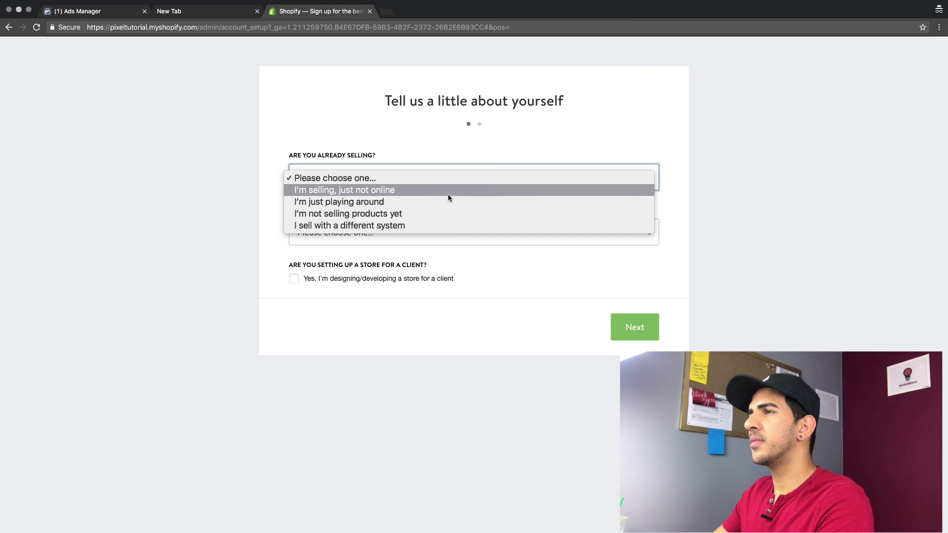
left_click(435, 215)
left_click(384, 229)
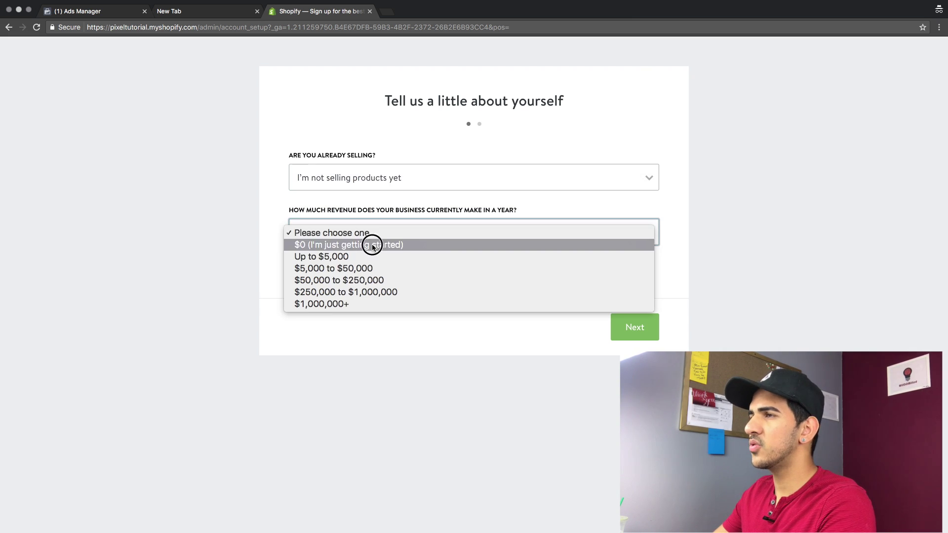
key("Escape")
left_click(335, 279)
Autofill the address form starting from the first name, then enter the new store admin
left_click(370, 266)
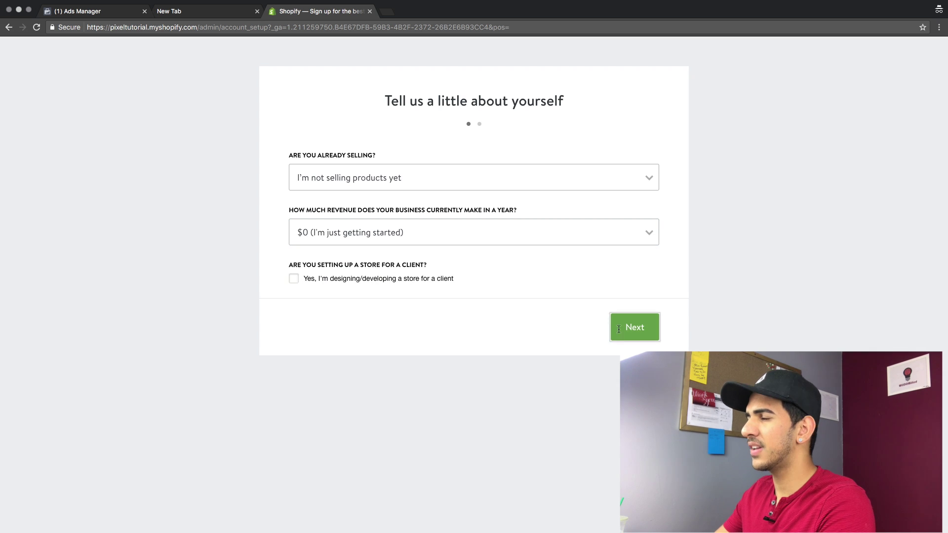
left_click(621, 330)
type("Yash")
key("Down")
key("Return")
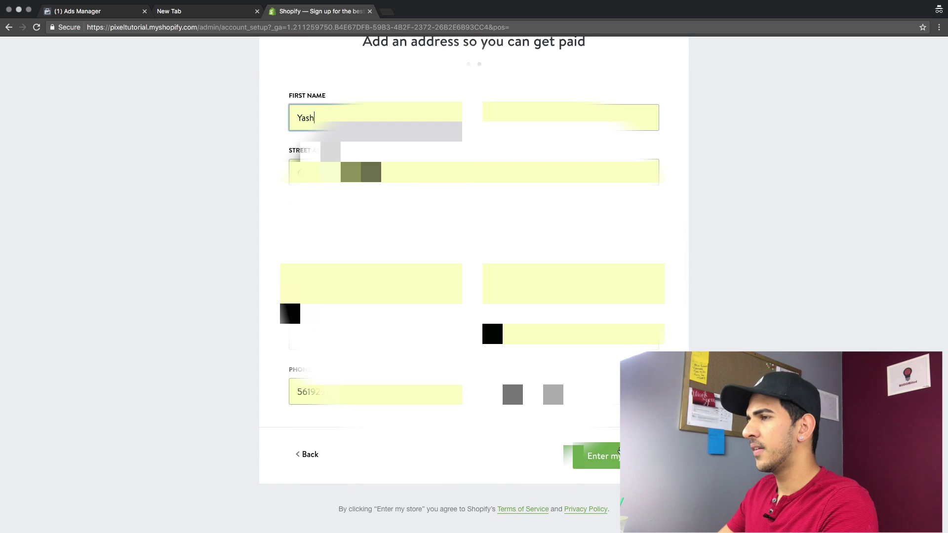
left_click(582, 464)
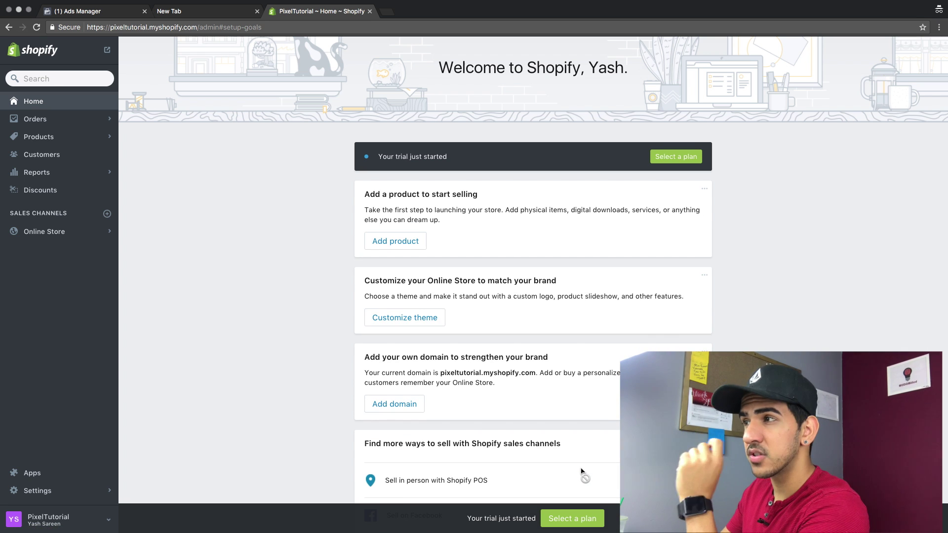
Paste and save the Facebook Pixel ID in Online Store Preferences, then preview the live theme
left_click(42, 235)
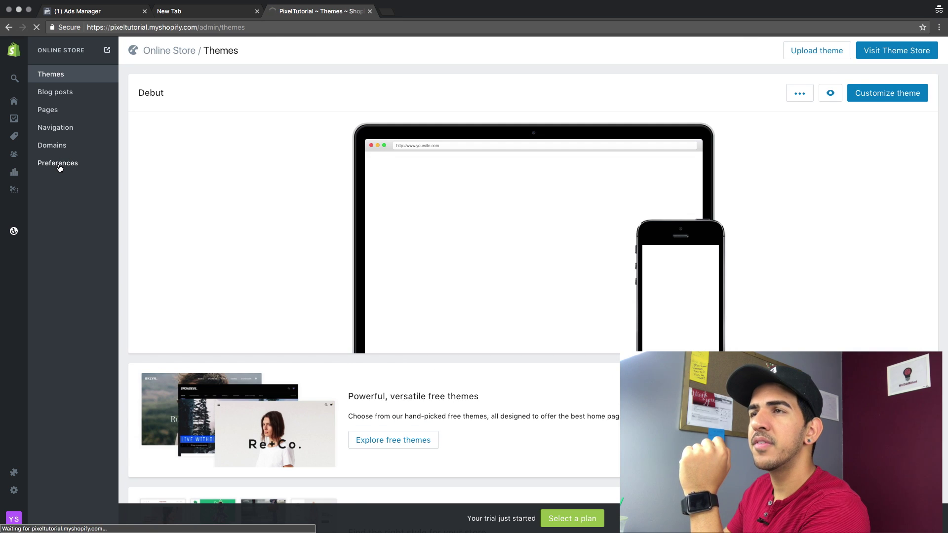
left_click(59, 168)
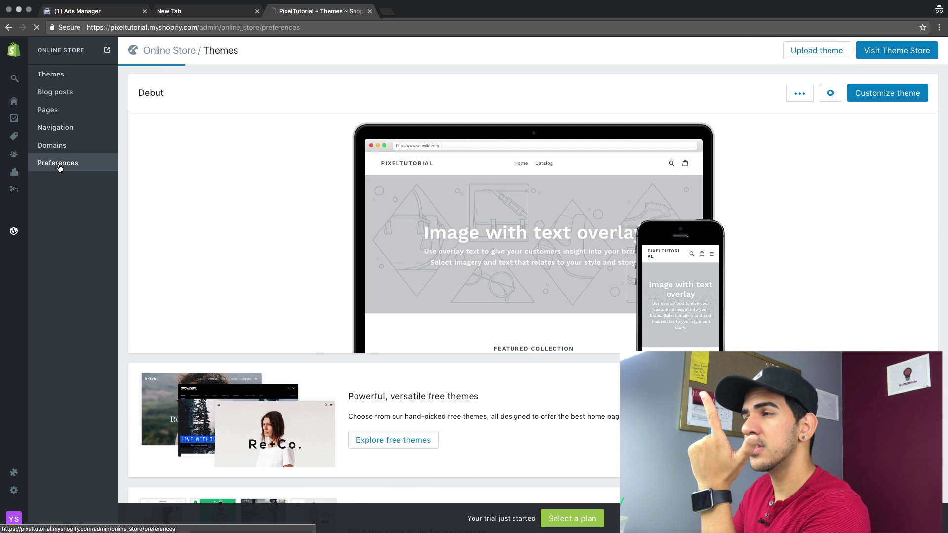
scroll(290, 265, "down", 2)
scroll(271, 203, "up", 2)
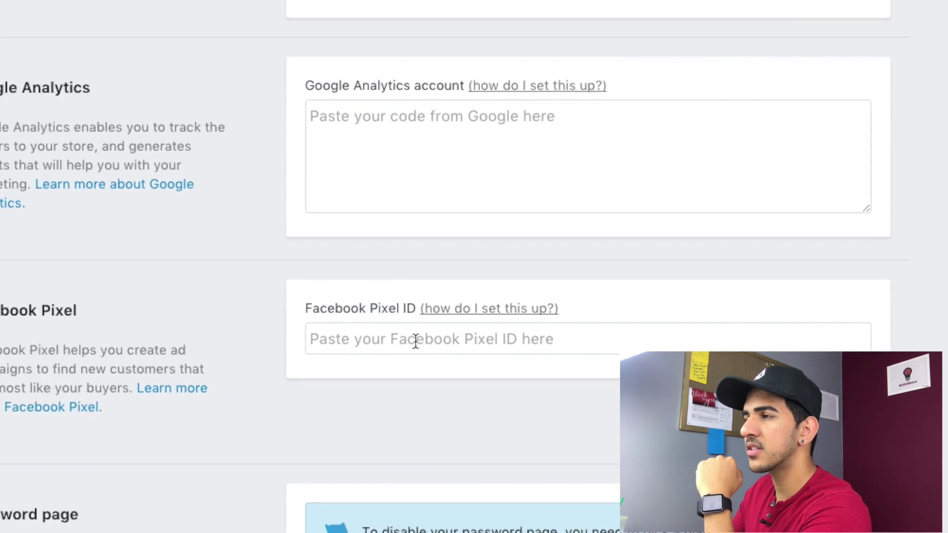
left_click(532, 381)
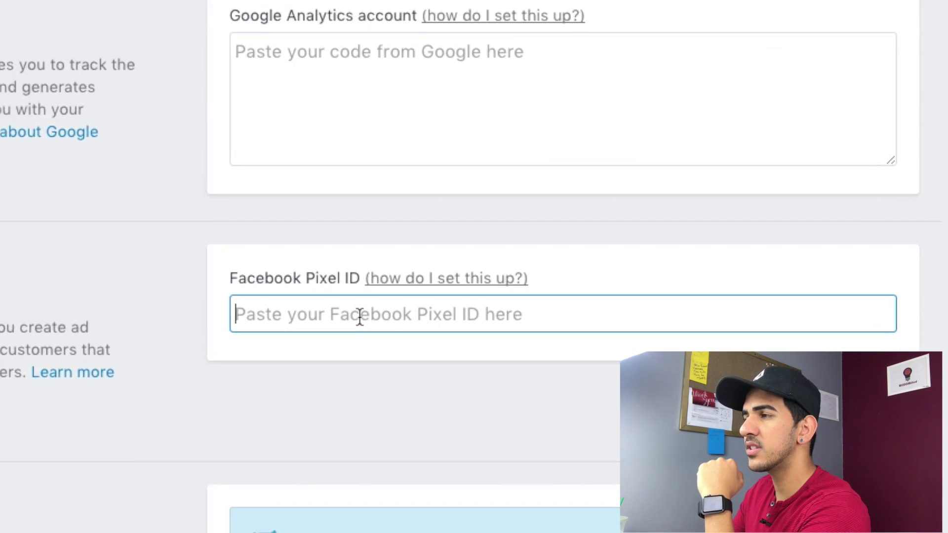
key("super+v")
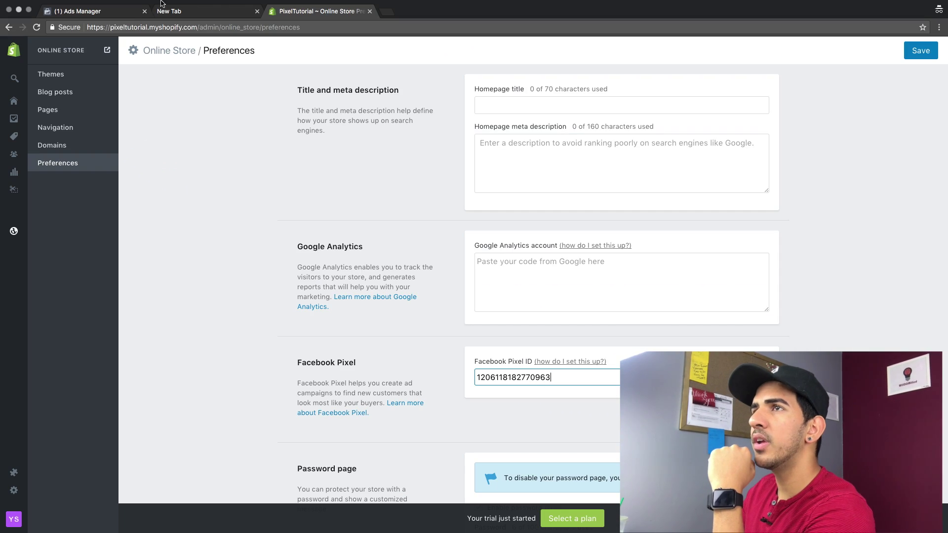
left_click(93, 11)
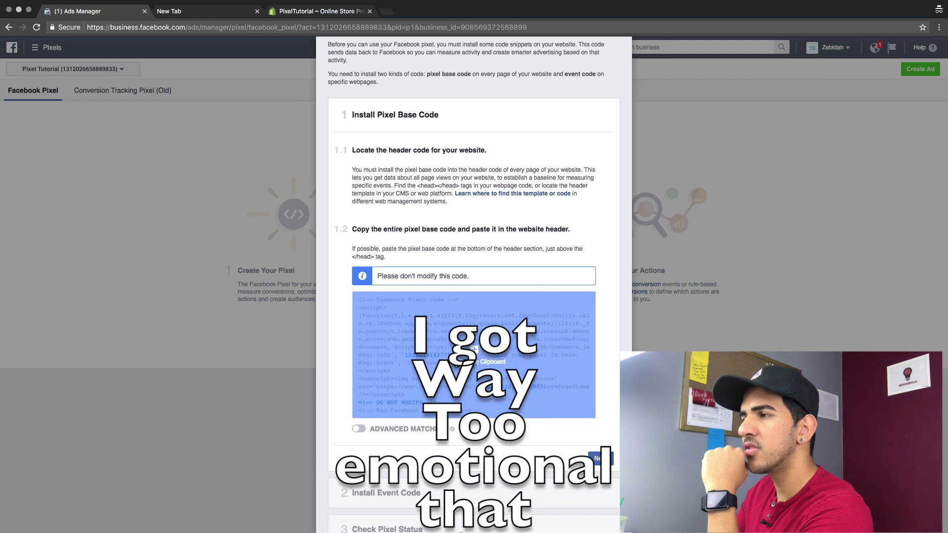
left_click(326, 11)
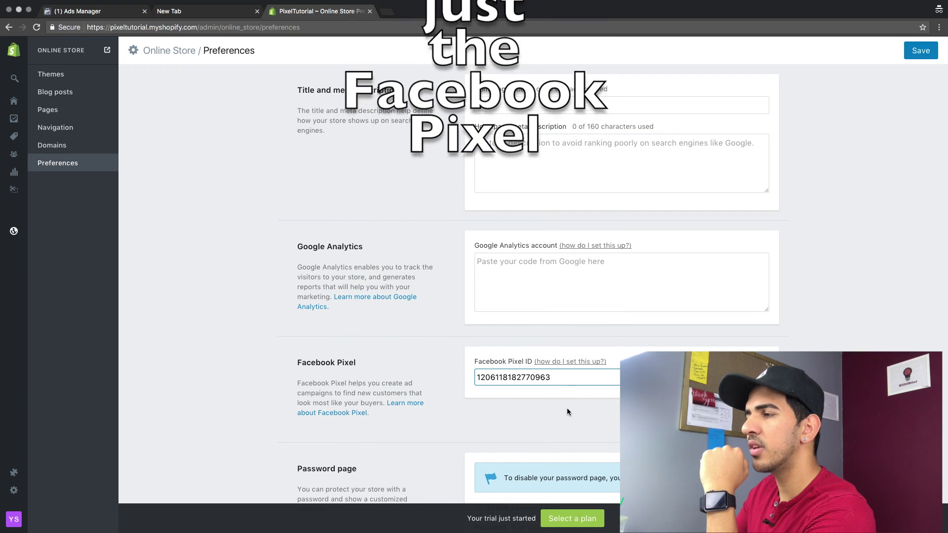
scroll(567, 408, "down", 3)
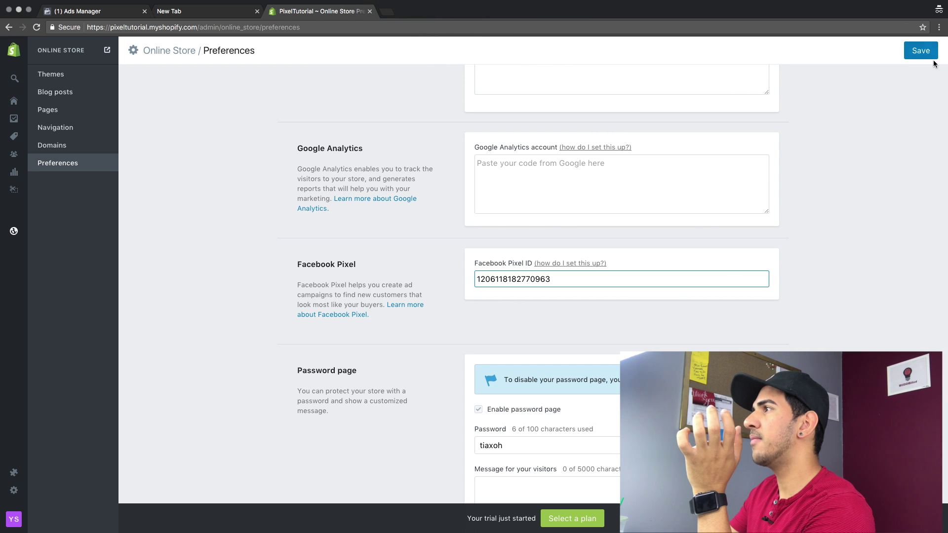
left_click(921, 50)
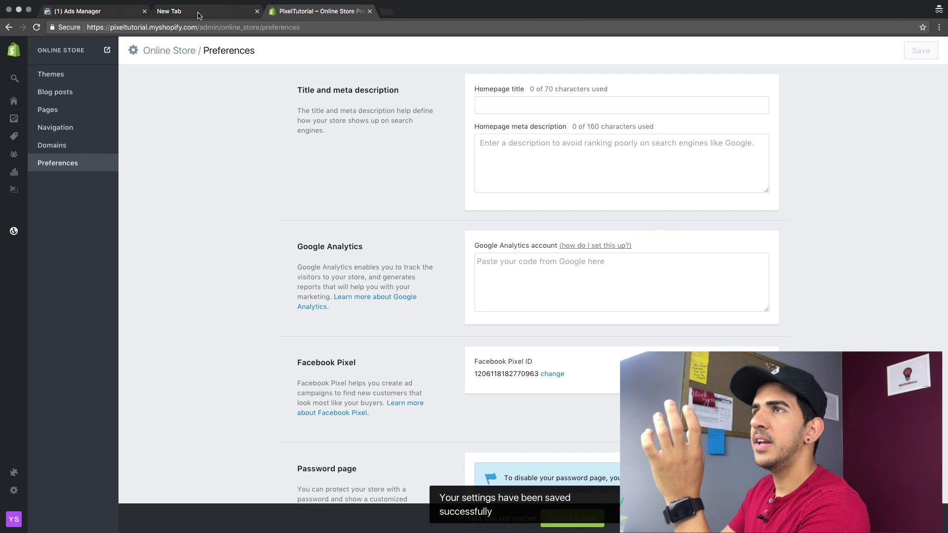
left_click(14, 230)
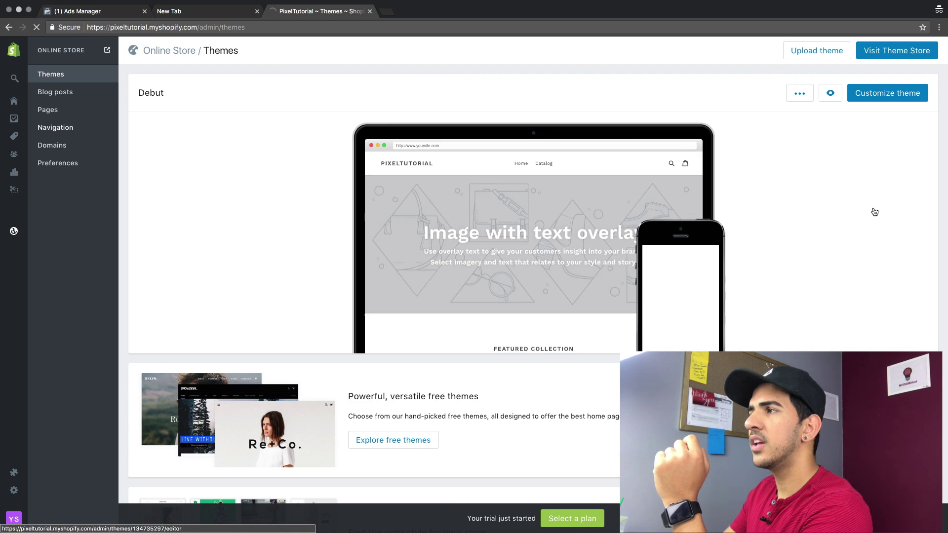
left_click(828, 93)
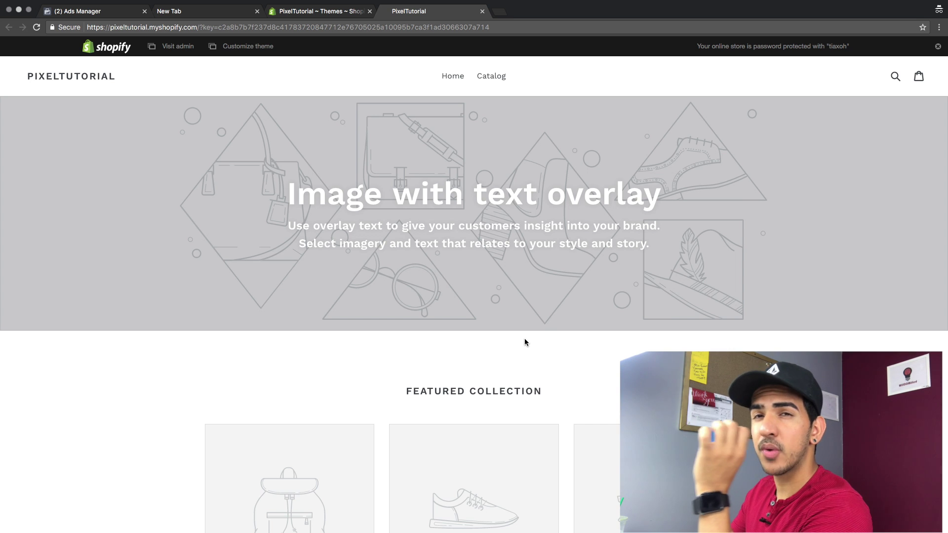
Check pixel status, close the install instructions, and reload the pixel page to confirm activity within the last hour
left_click(89, 19)
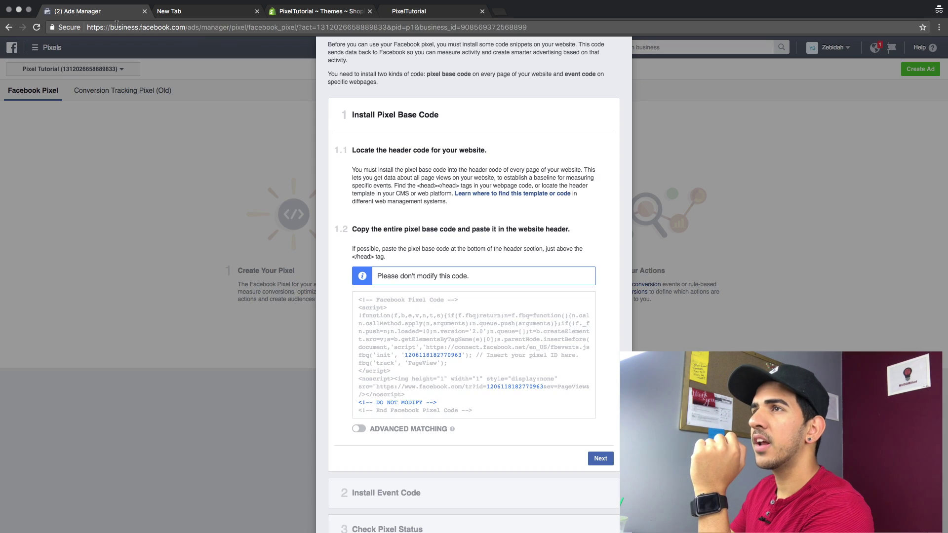
scroll(544, 493, "down", 3)
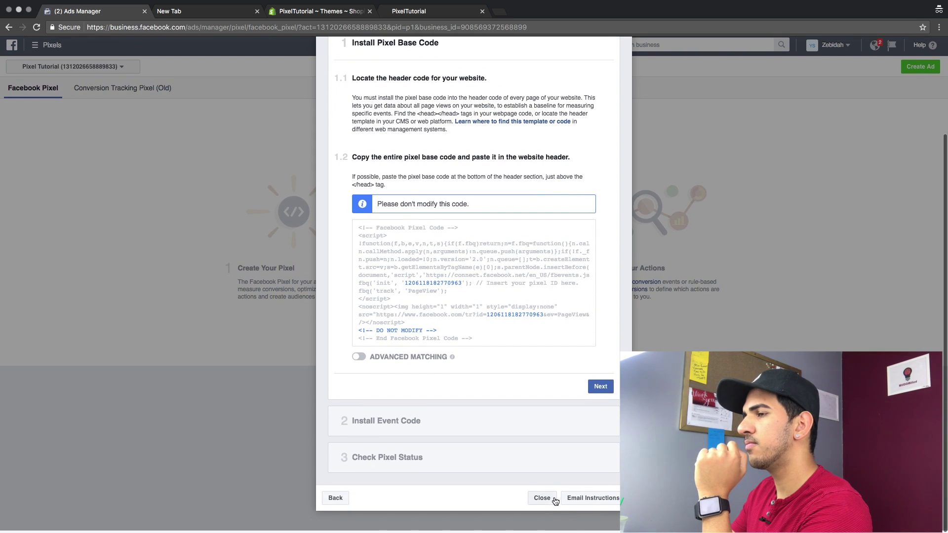
left_click(486, 468)
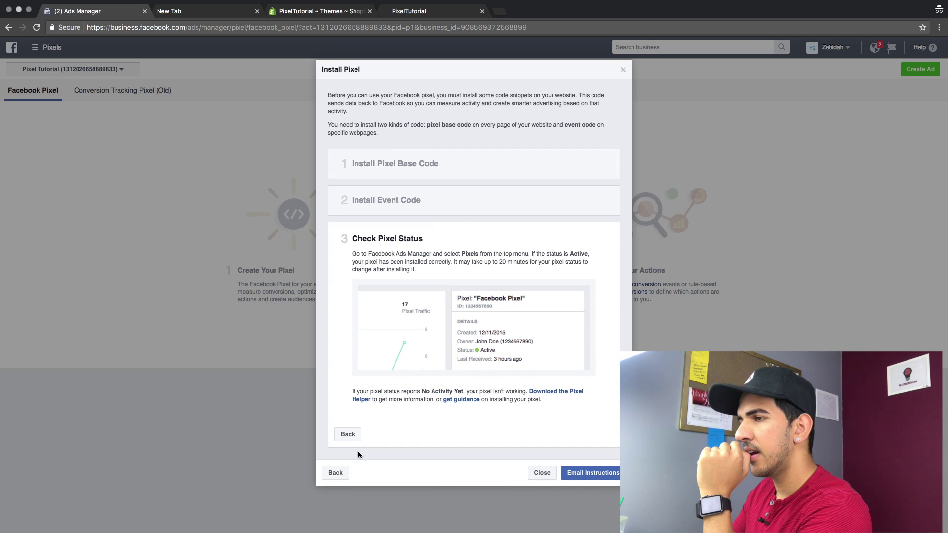
left_click(532, 473)
left_click(329, 28)
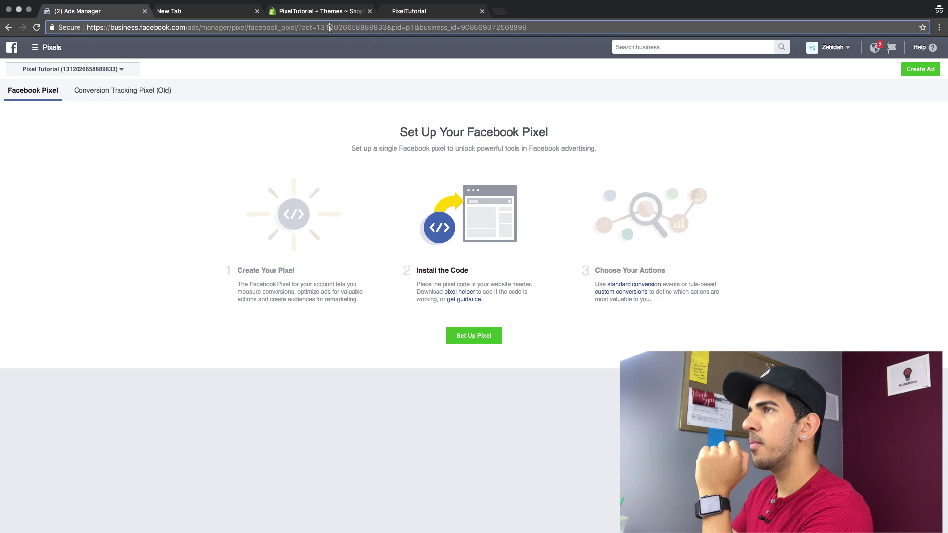
key("Return")
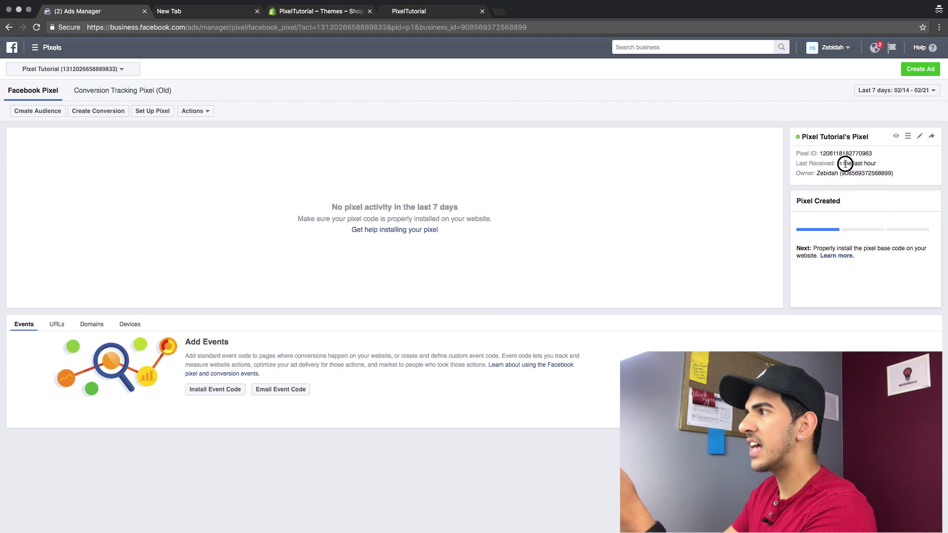
triple_click(844, 163)
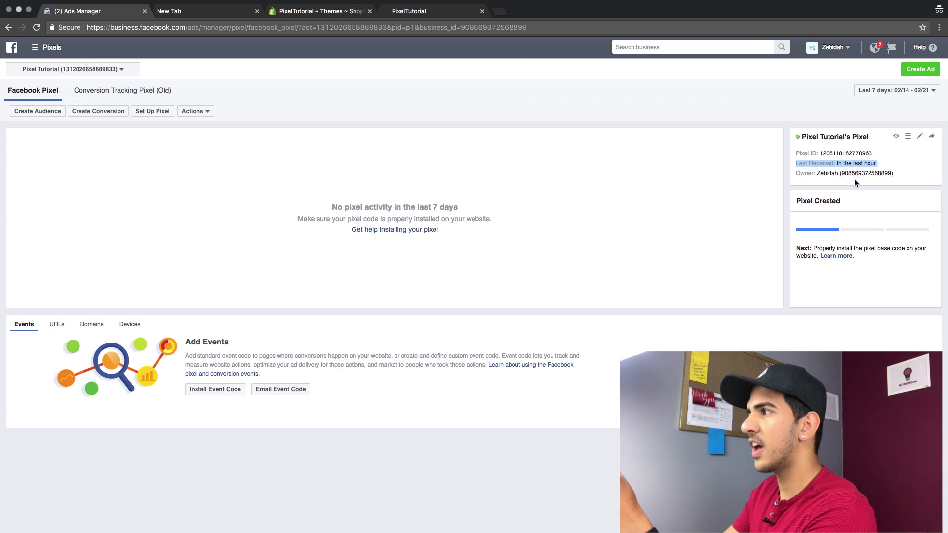
key("super+3")
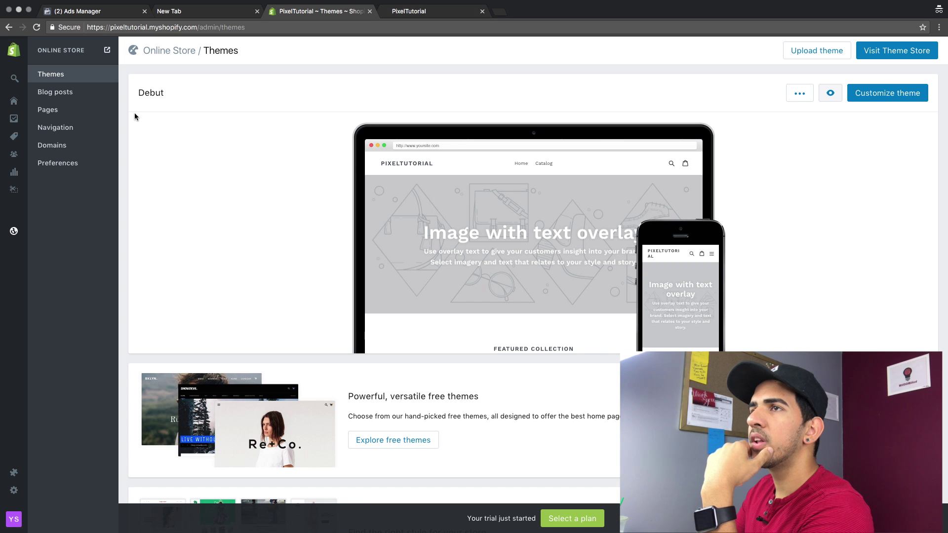
Add and save a product titled Test, view it on the storefront, then return to Ads Manager
left_click(14, 136)
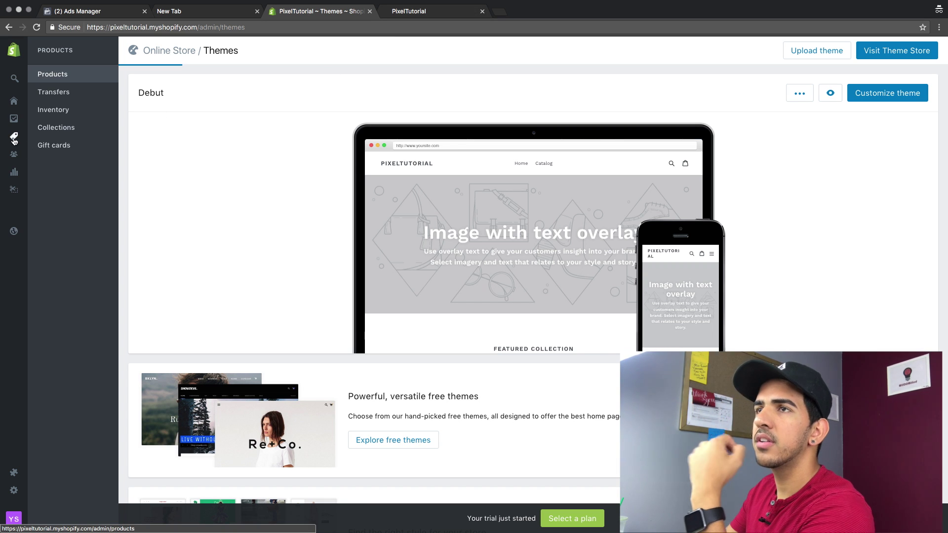
left_click(508, 344)
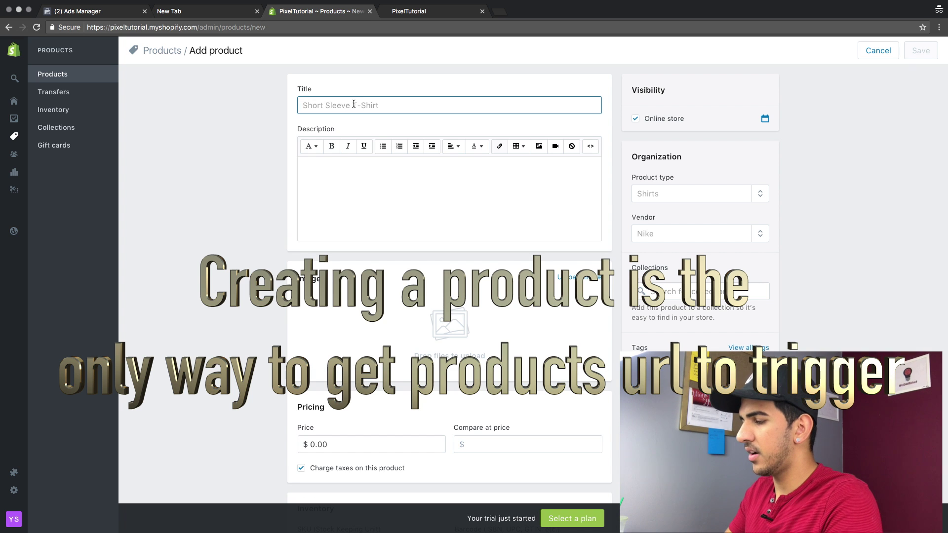
type("Test")
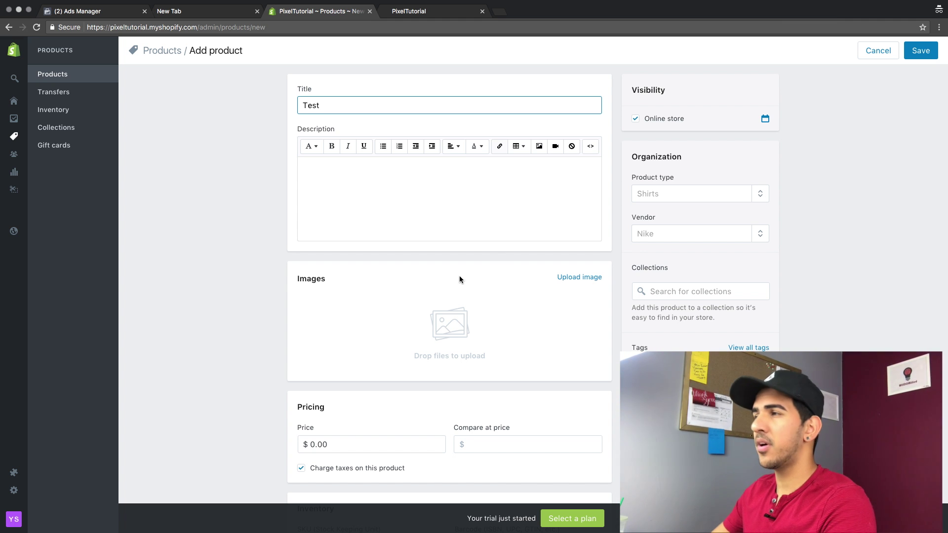
left_click(920, 50)
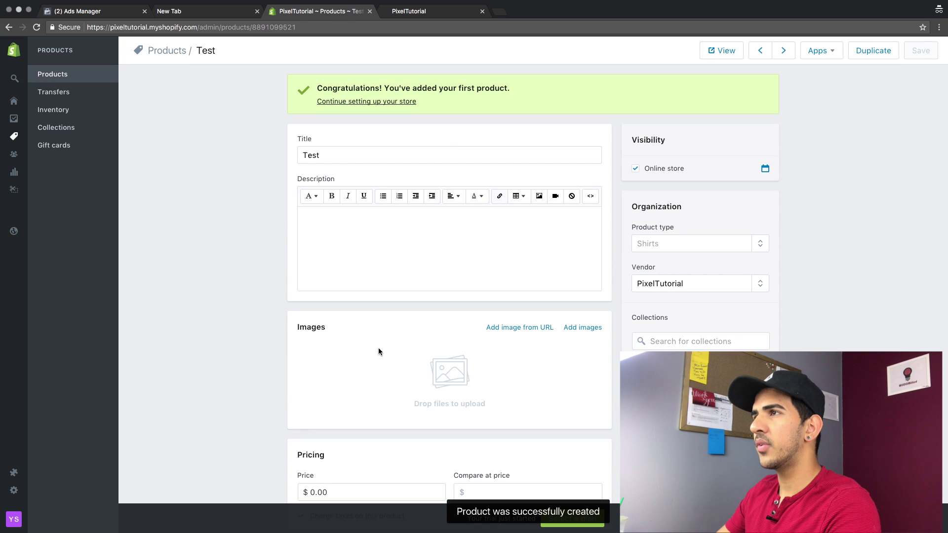
left_click(724, 54)
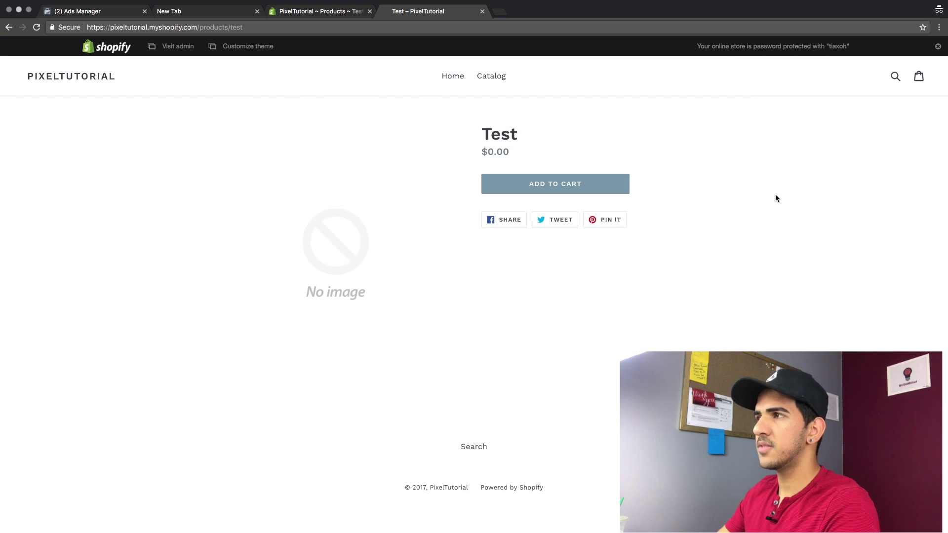
left_click(300, 11)
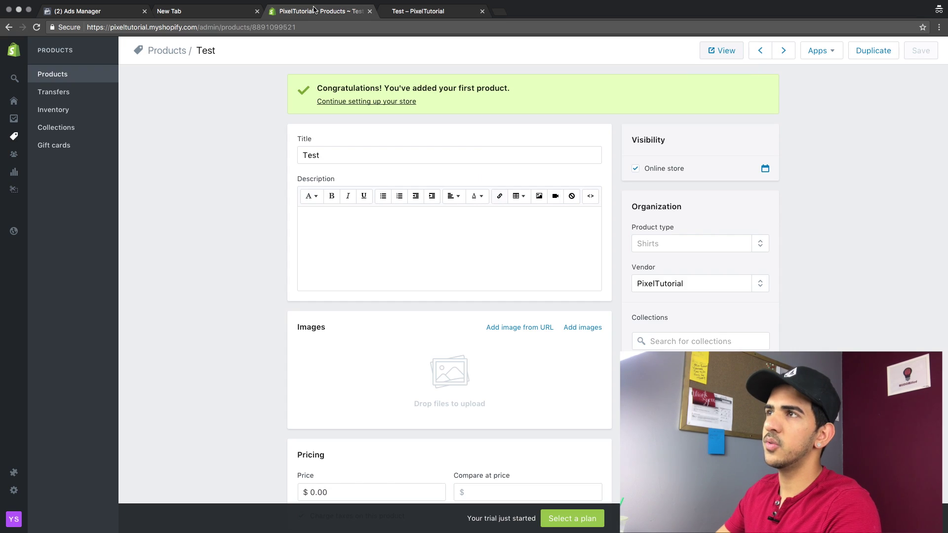
left_click(165, 12)
key("ctrl+shift+Tab")
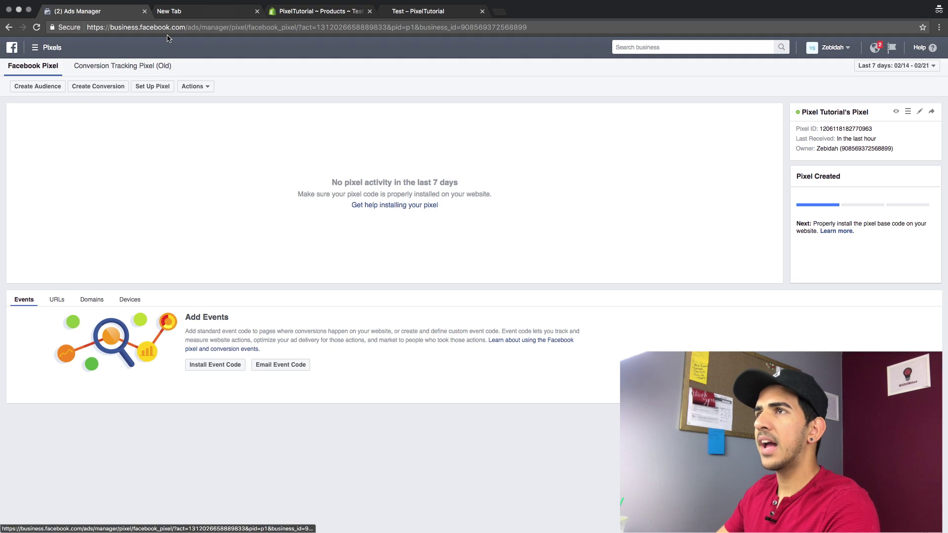
left_click(257, 11)
left_click(231, 29)
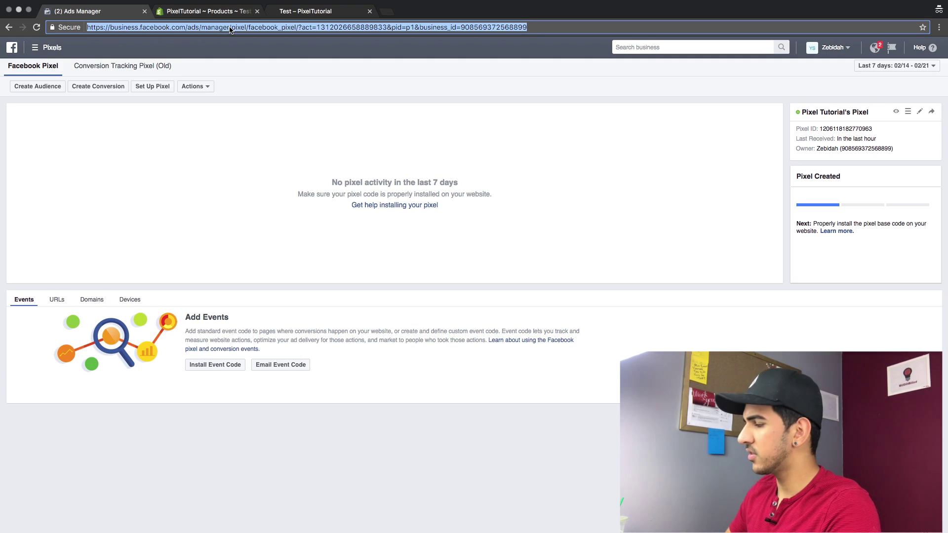
key("Return")
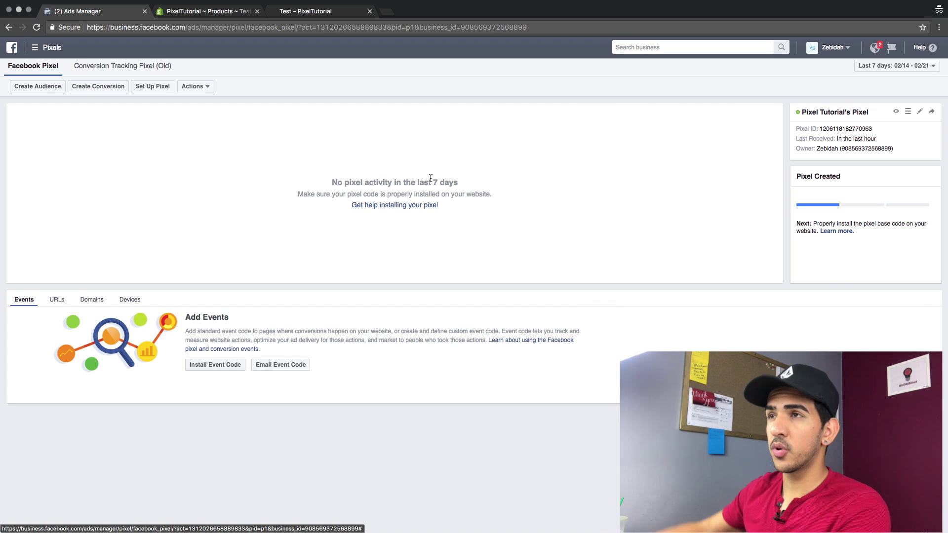
scroll(691, 195, "down", 1)
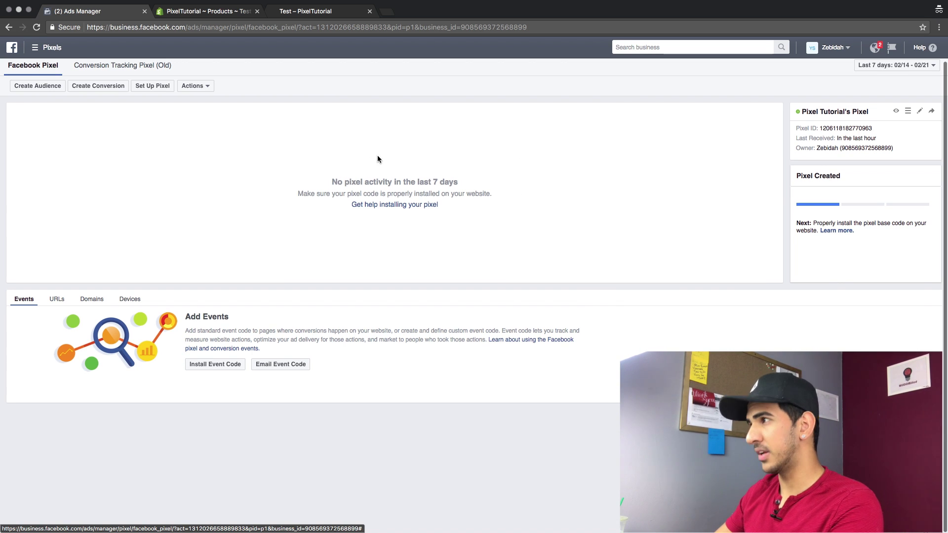
Start a new custom conversion with a URL-contains rule for /product
left_click(98, 86)
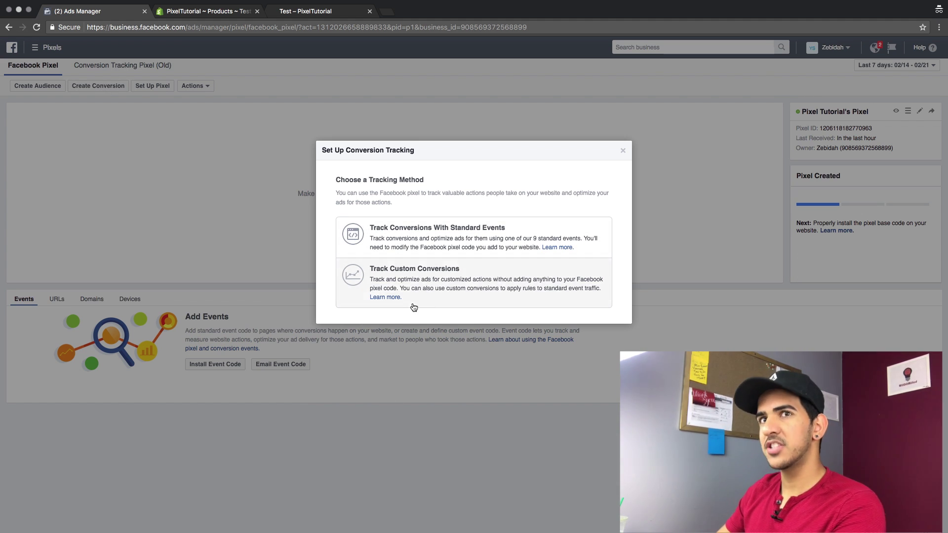
left_click(416, 298)
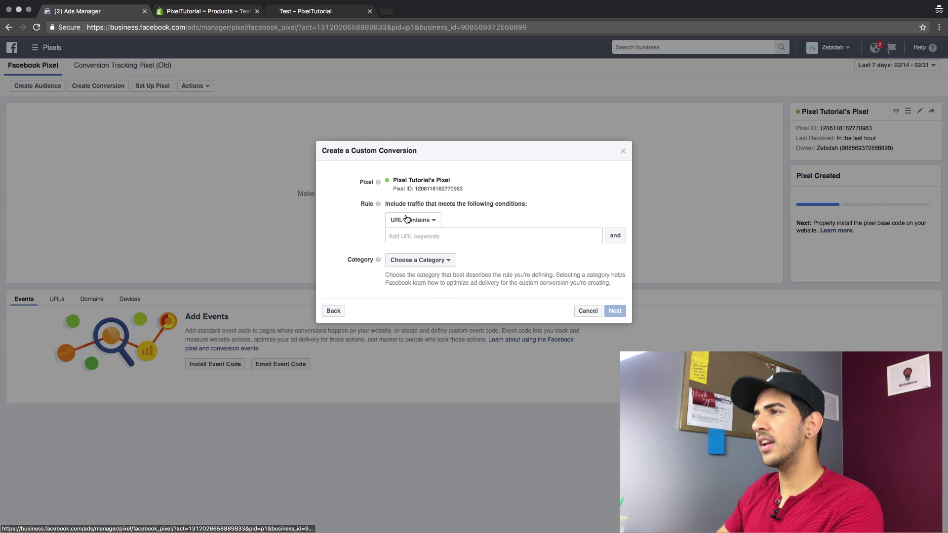
left_click(382, 261)
type("/")
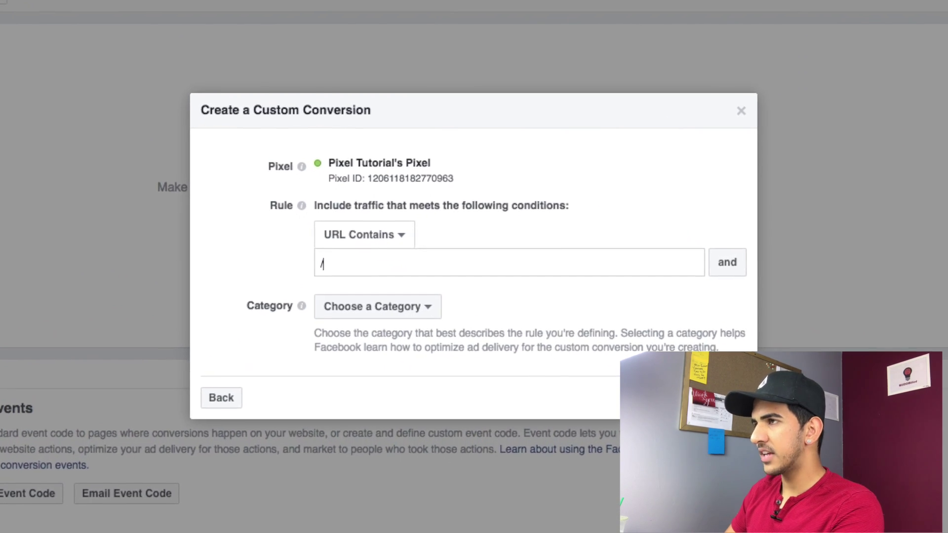
type("product")
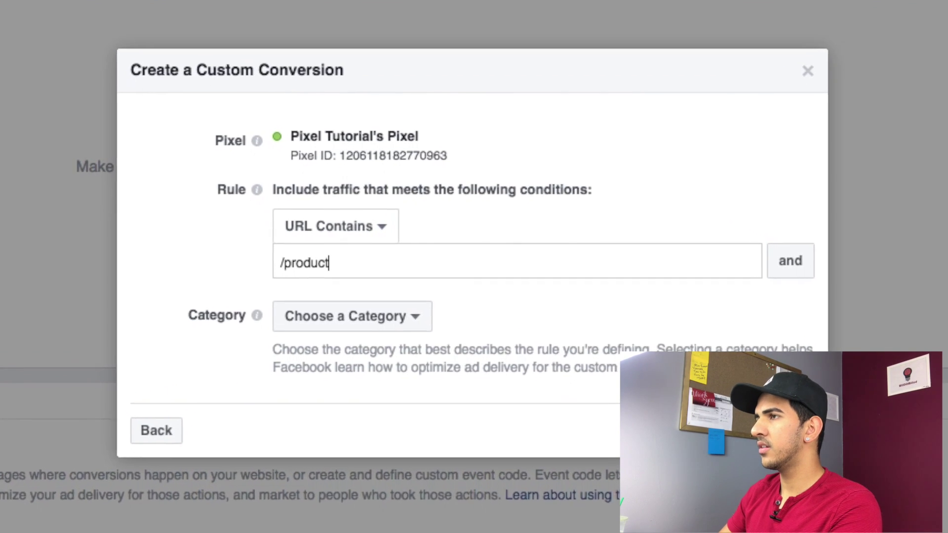
key("Return")
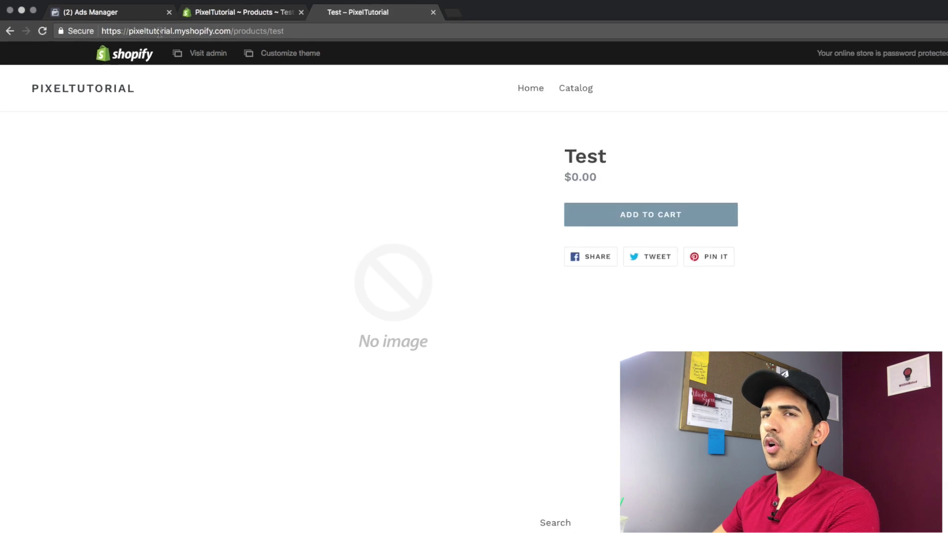
Check the product URL on the storefront, then return to the conversion dialog
left_click_drag(124, 30, 186, 32)
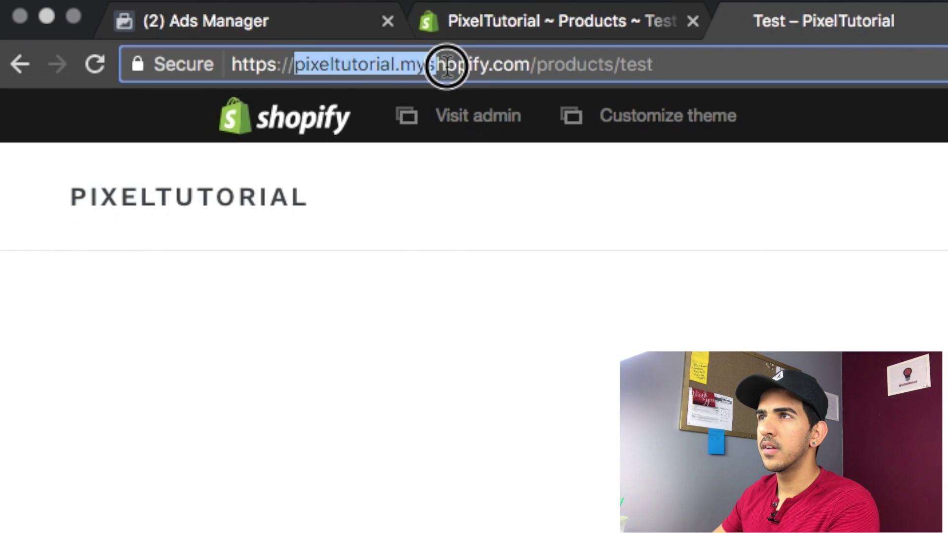
left_click_drag(447, 66, 531, 66)
double_click(555, 67)
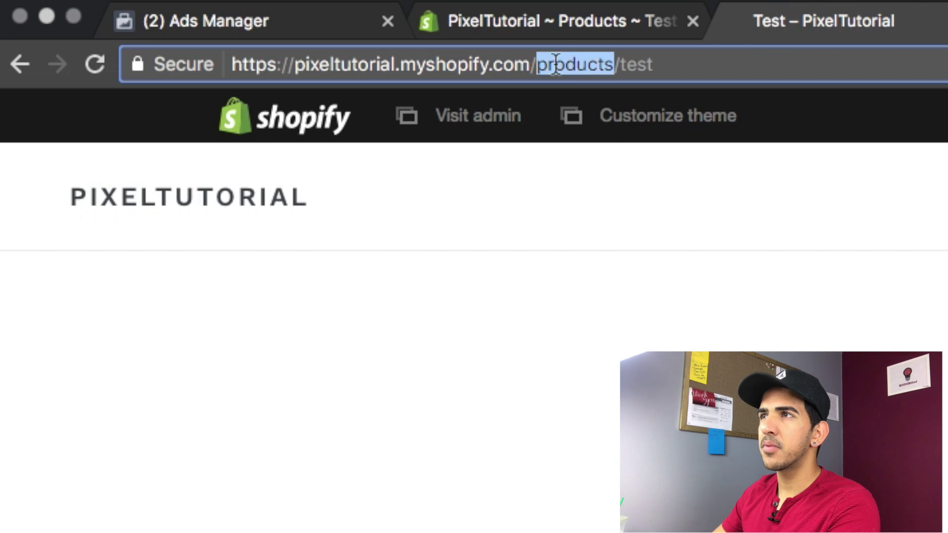
left_click(558, 21)
left_click(208, 21)
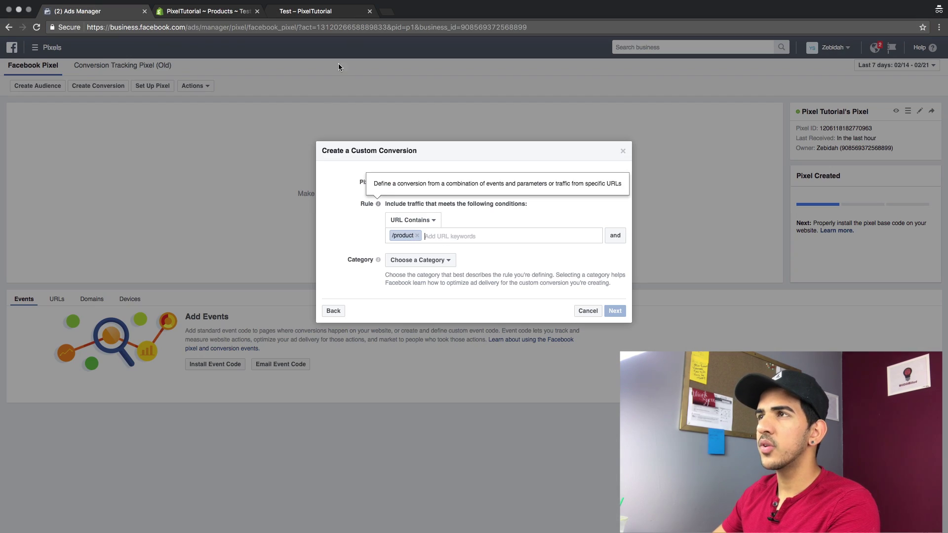
left_click(316, 11)
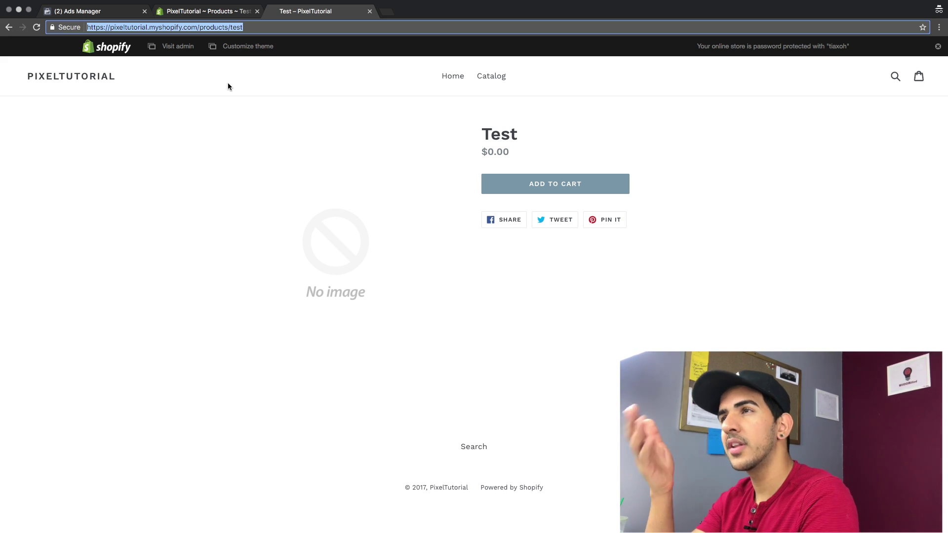
left_click(216, 6)
left_click(191, 133)
left_click(208, 11)
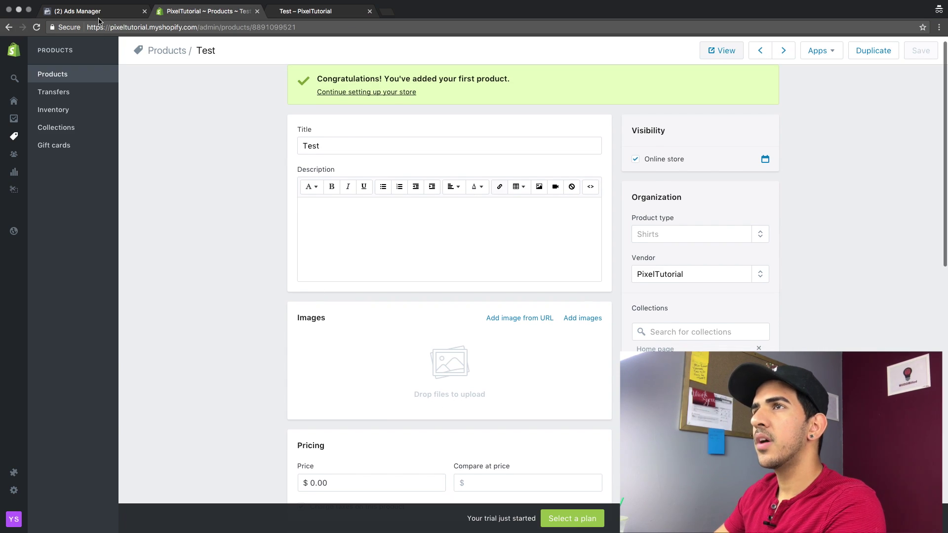
left_click(79, 11)
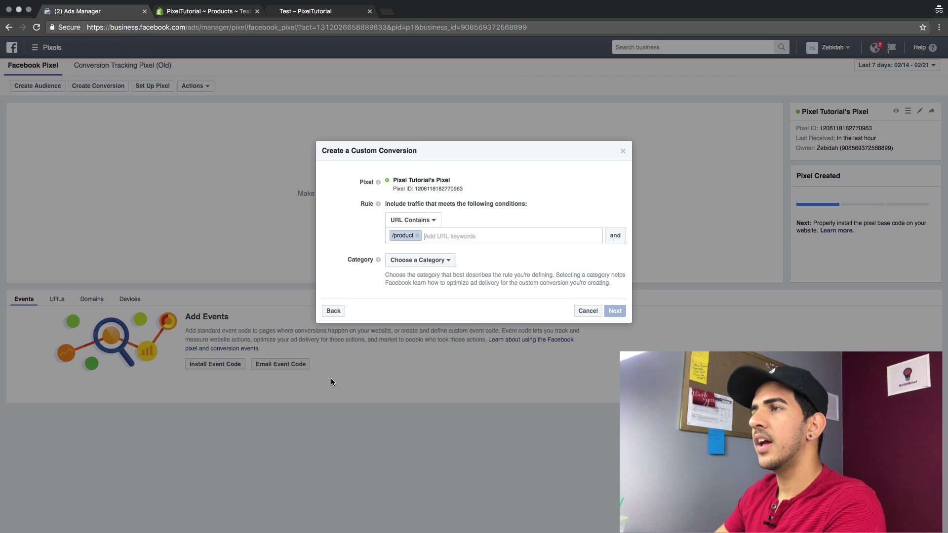
Categorise the conversion as View Content, name it 'View Product' and create it
left_click(420, 266)
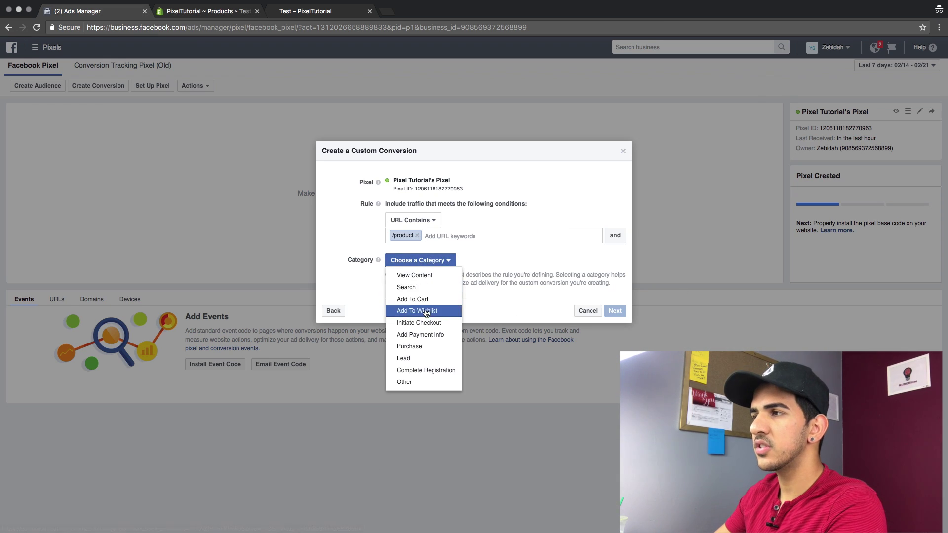
left_click(431, 276)
left_click(623, 312)
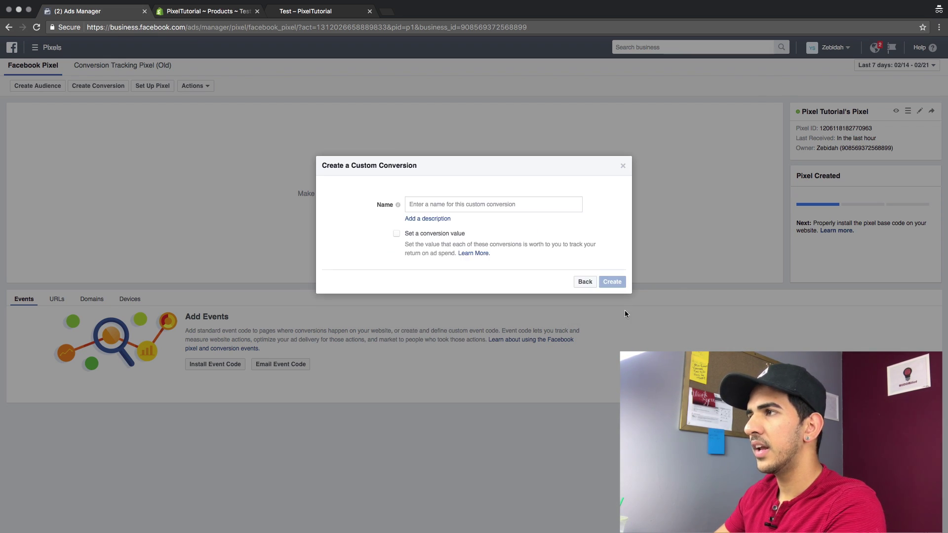
left_click(443, 203)
type("Vi")
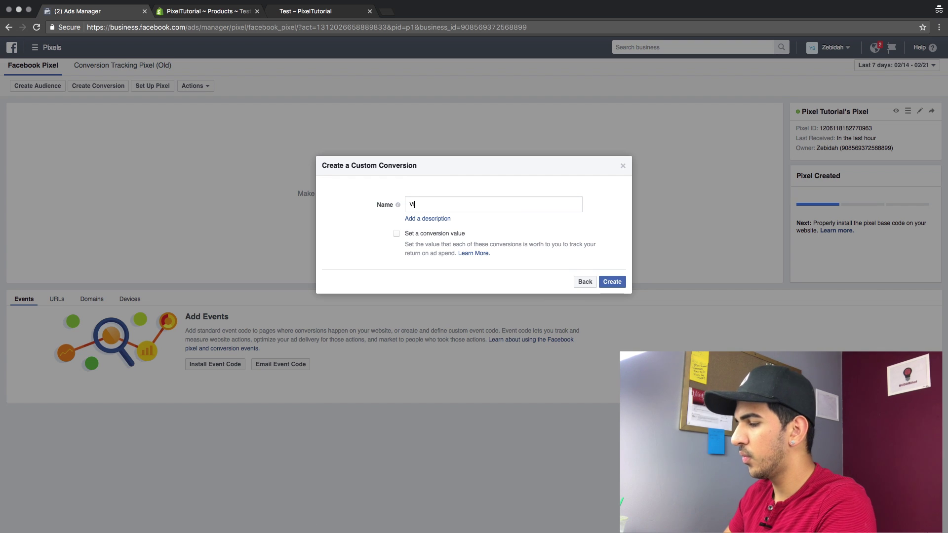
type("ew Produc")
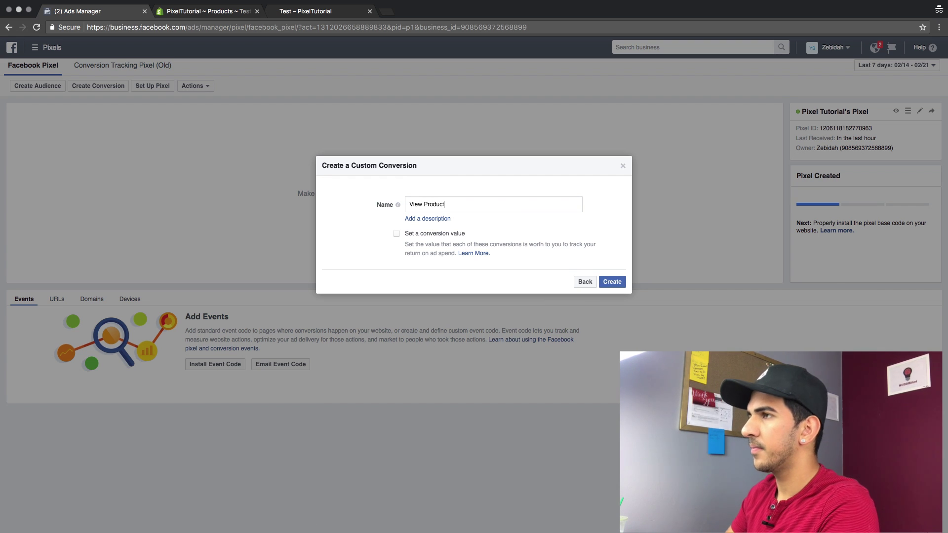
type("t")
left_click(599, 283)
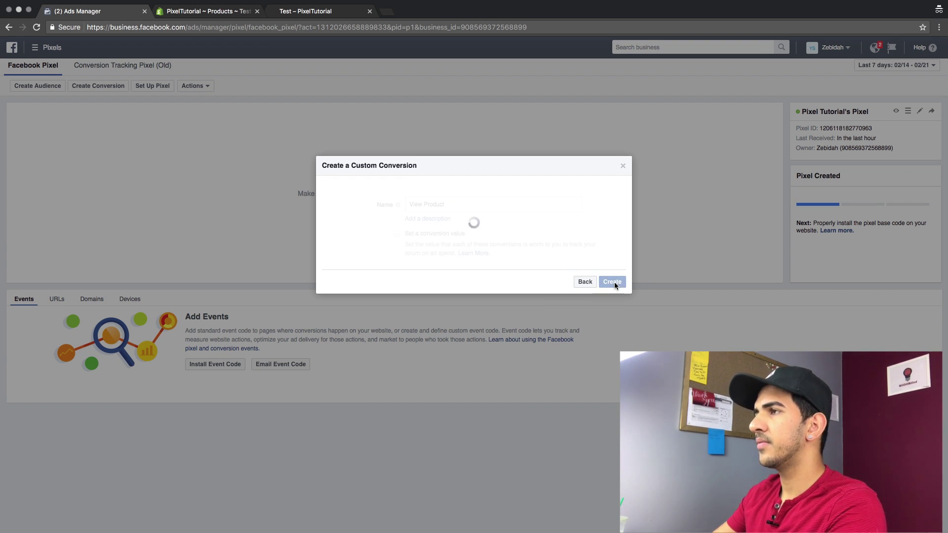
left_click(615, 269)
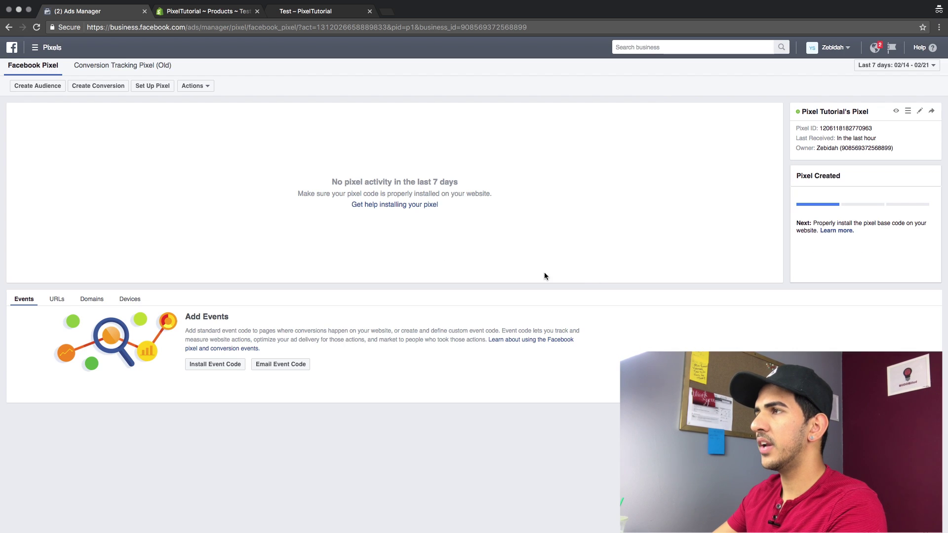
left_click(323, 22)
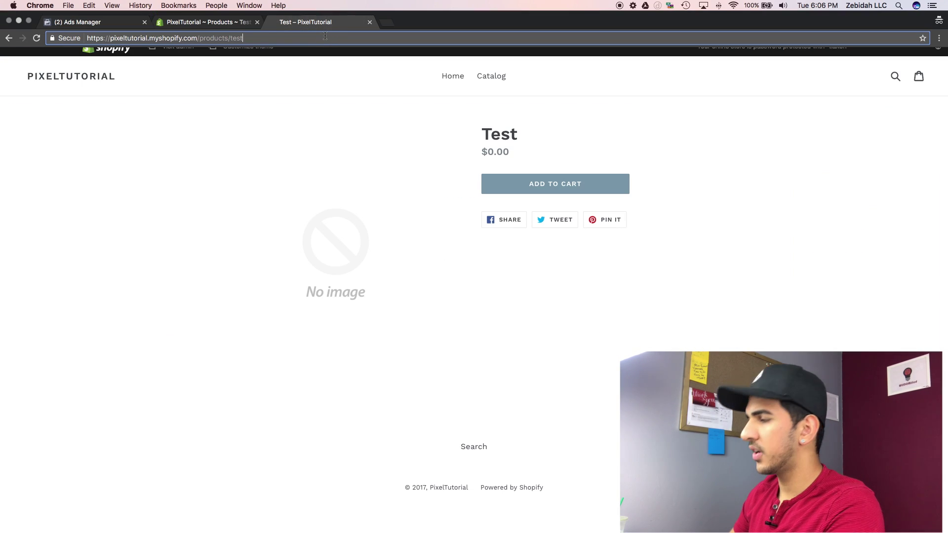
Reload the Test product page and the Facebook pixel page
key("Return")
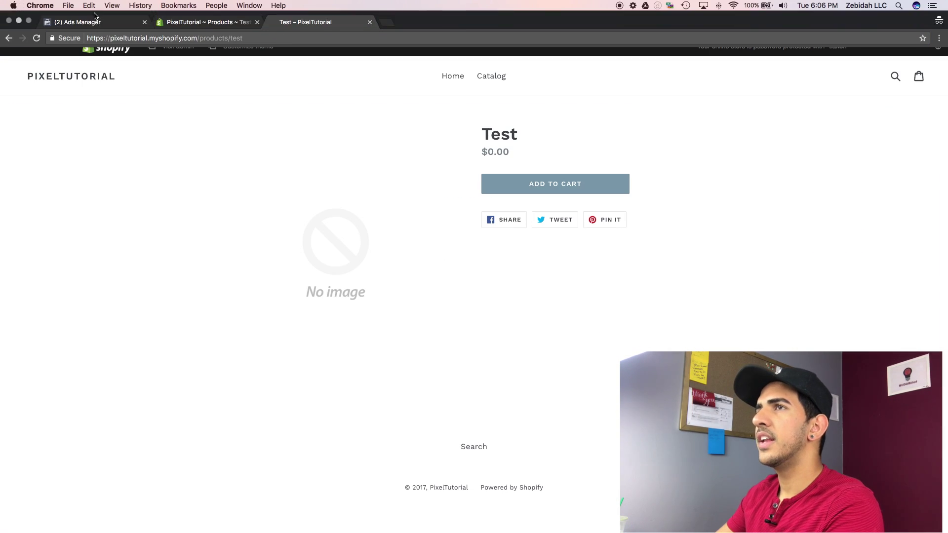
left_click(95, 19)
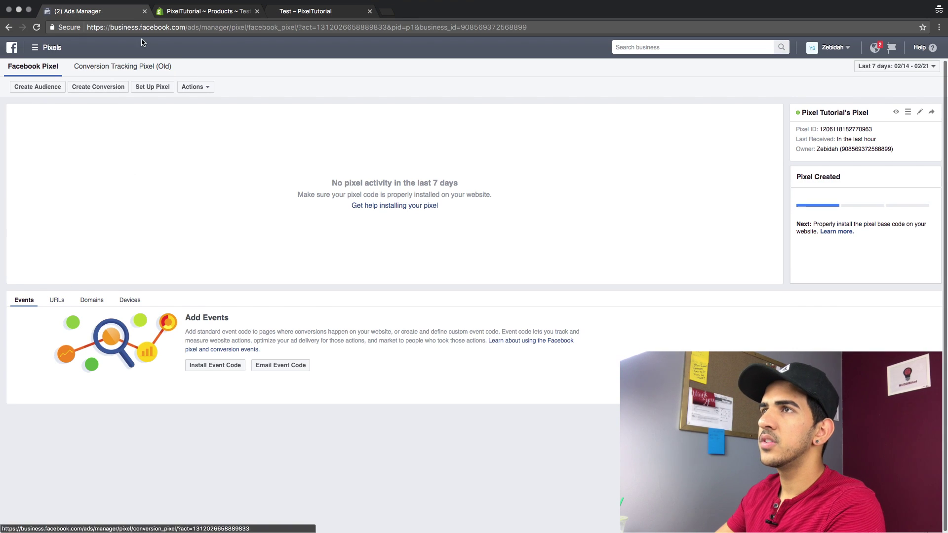
left_click(152, 27)
key("Return")
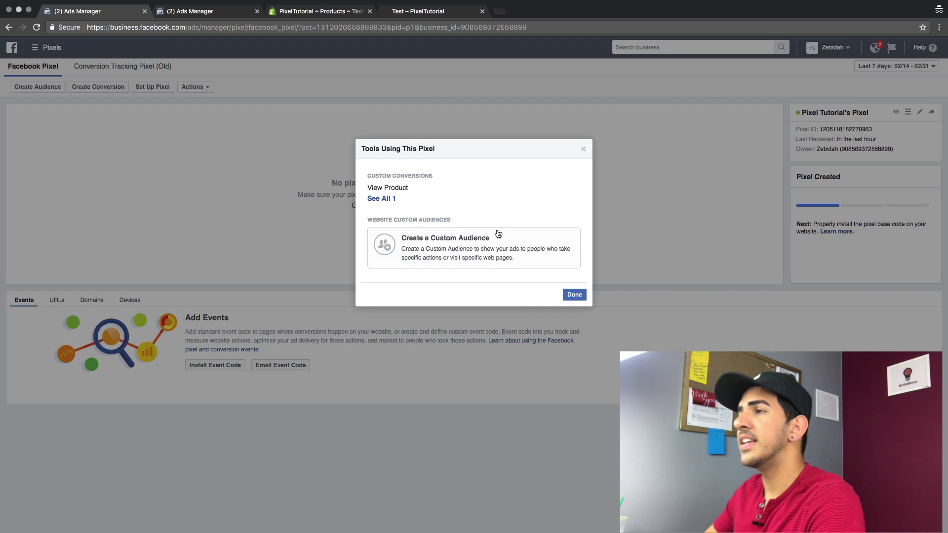
Open the pixel's full Custom Conversions list, showing View Product as active
left_click(584, 149)
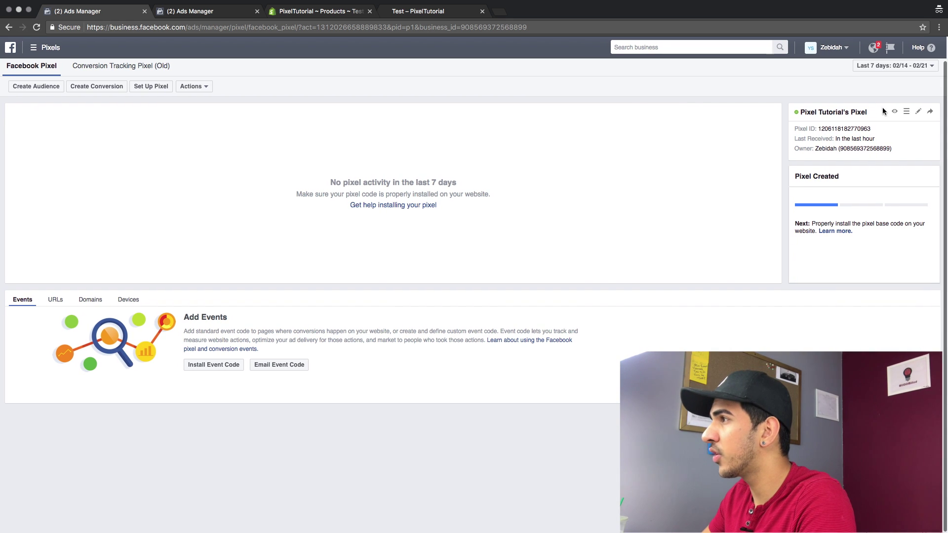
left_click(907, 111)
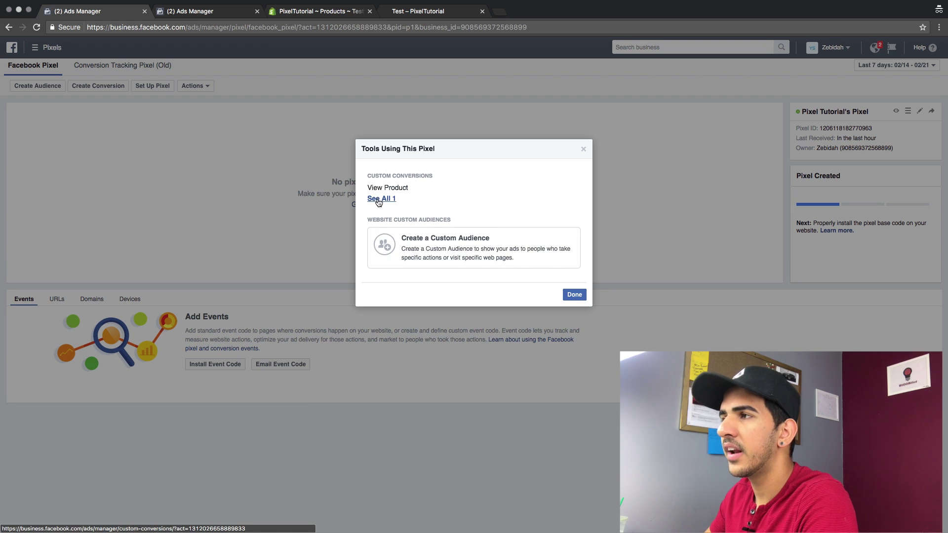
left_click(381, 199)
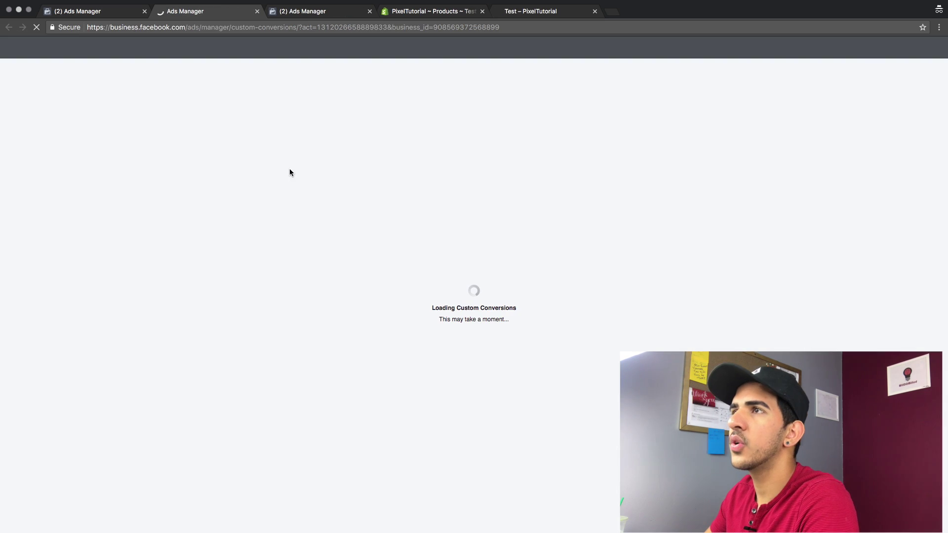
left_click(369, 11)
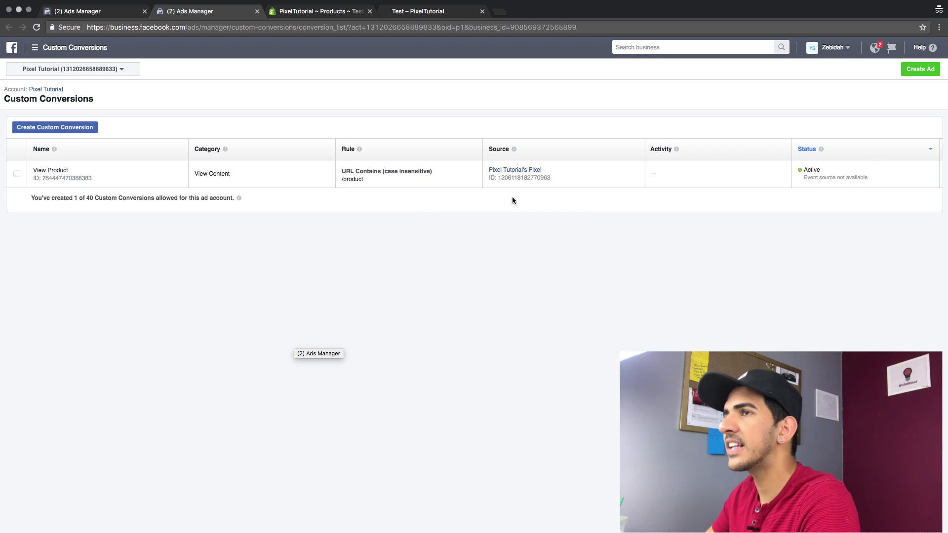
left_click(57, 128)
Create 'View - Collection' for URLs containing /collections, categorised as View Content
left_click(412, 220)
left_click(464, 233)
type("/collections")
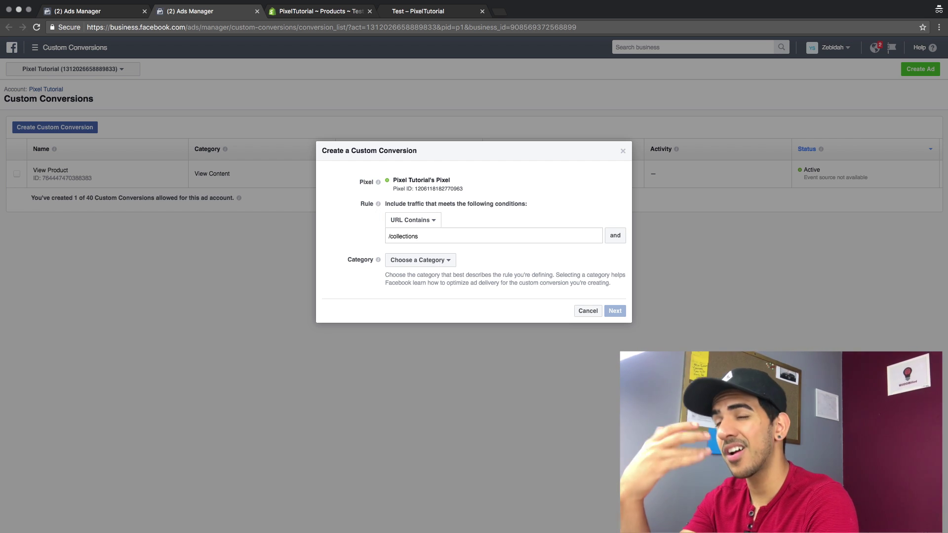
left_click(419, 259)
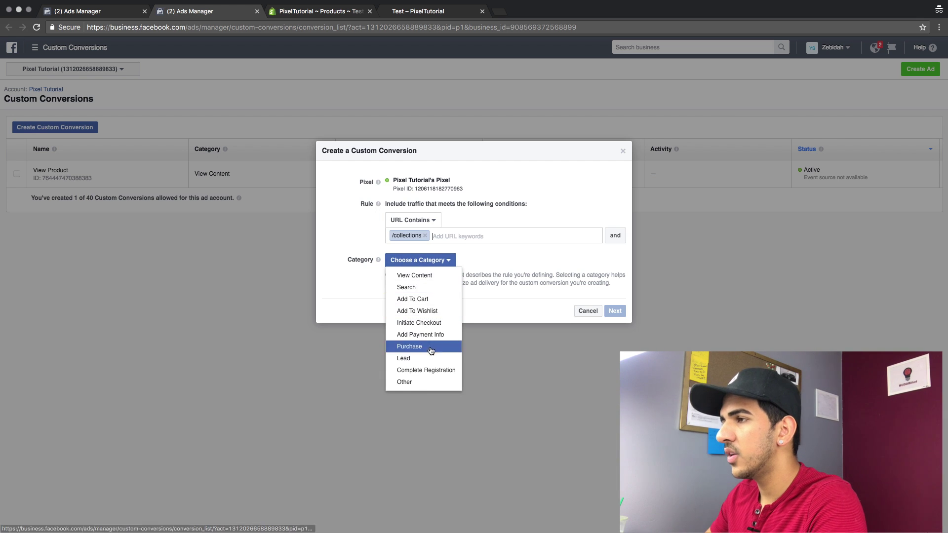
left_click(427, 275)
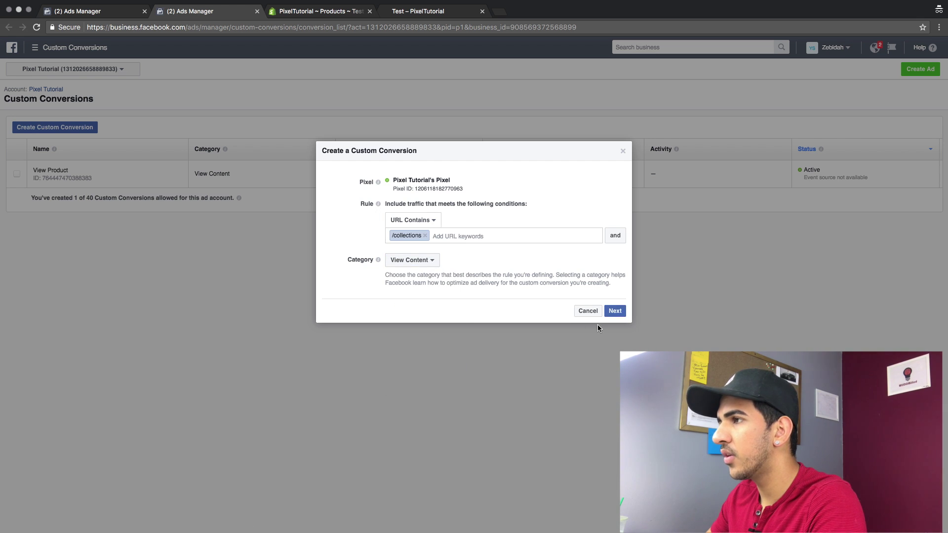
left_click(614, 312)
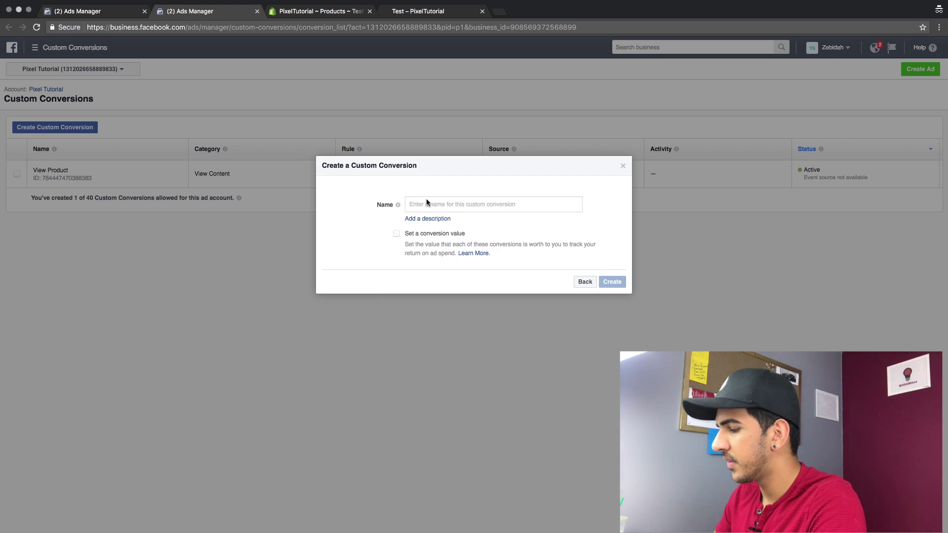
type("View - Colle")
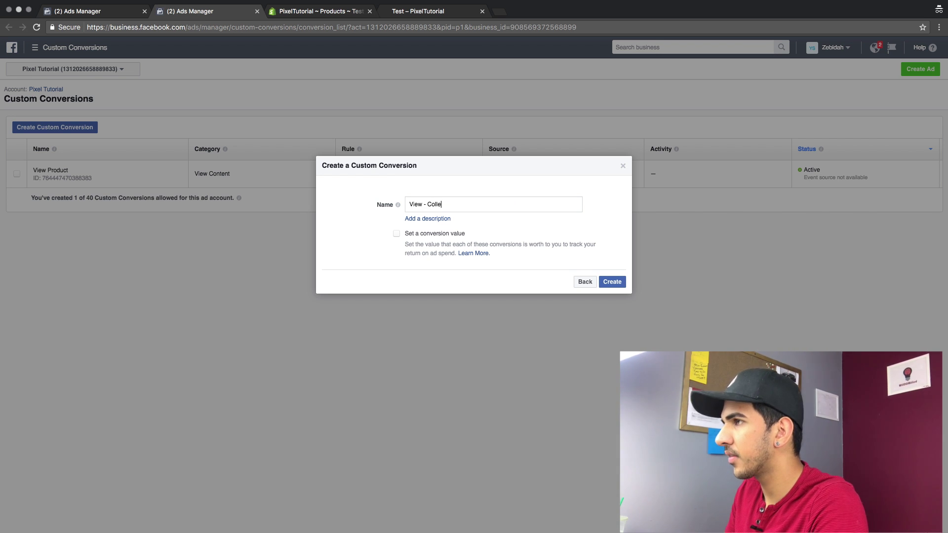
type("ction")
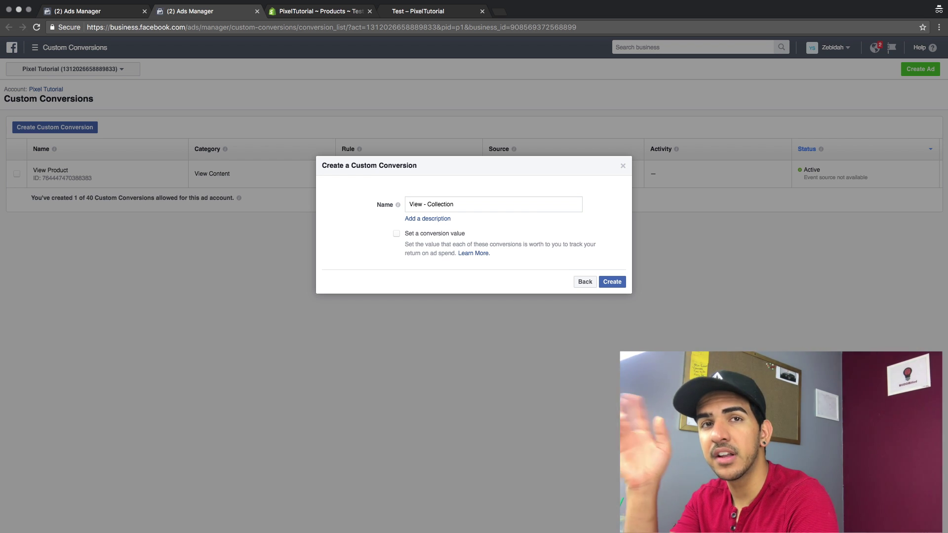
left_click(611, 282)
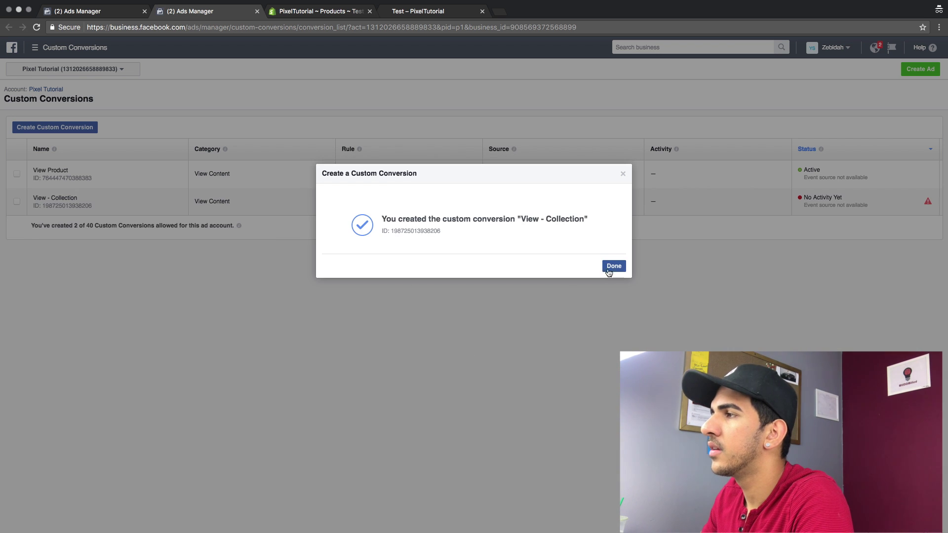
left_click(612, 266)
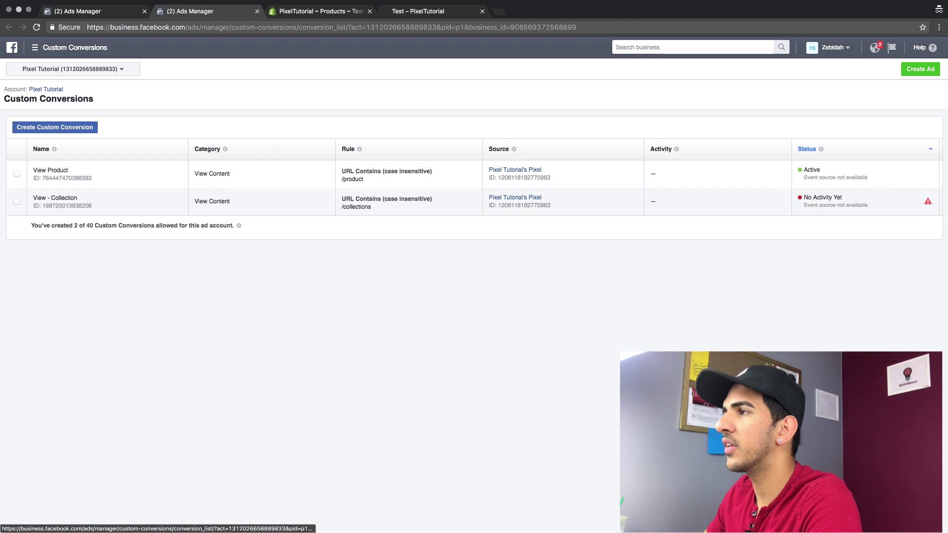
left_click(328, 13)
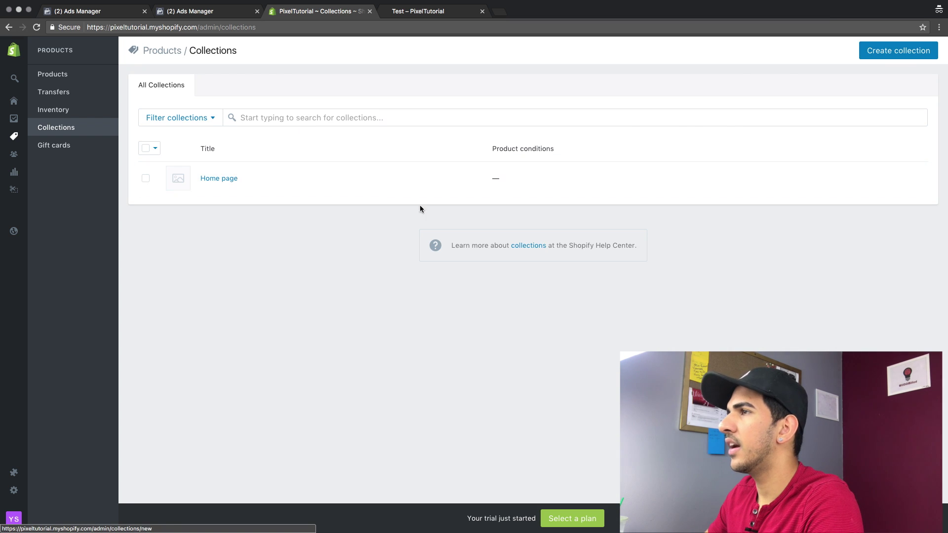
View the Home page collection on the storefront, then return to the Custom Conversions list
left_click(217, 178)
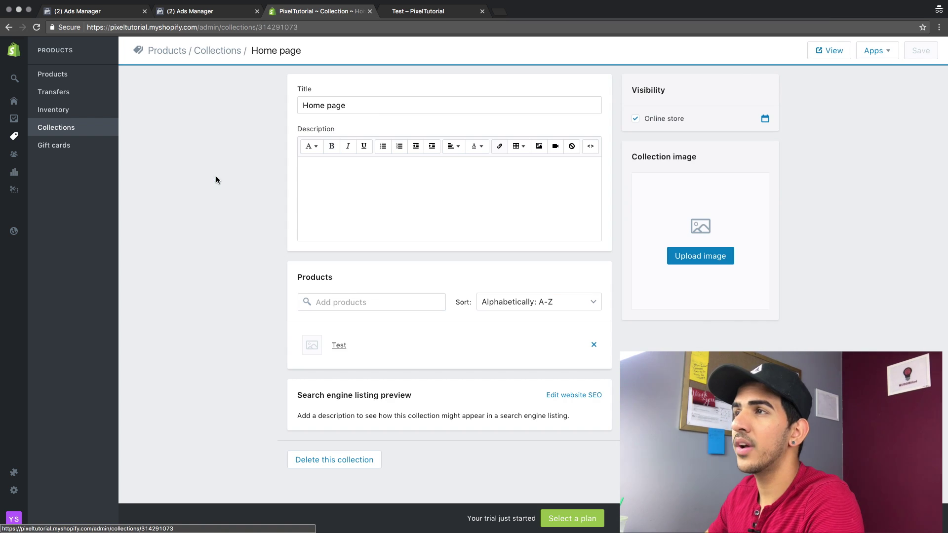
left_click(831, 48)
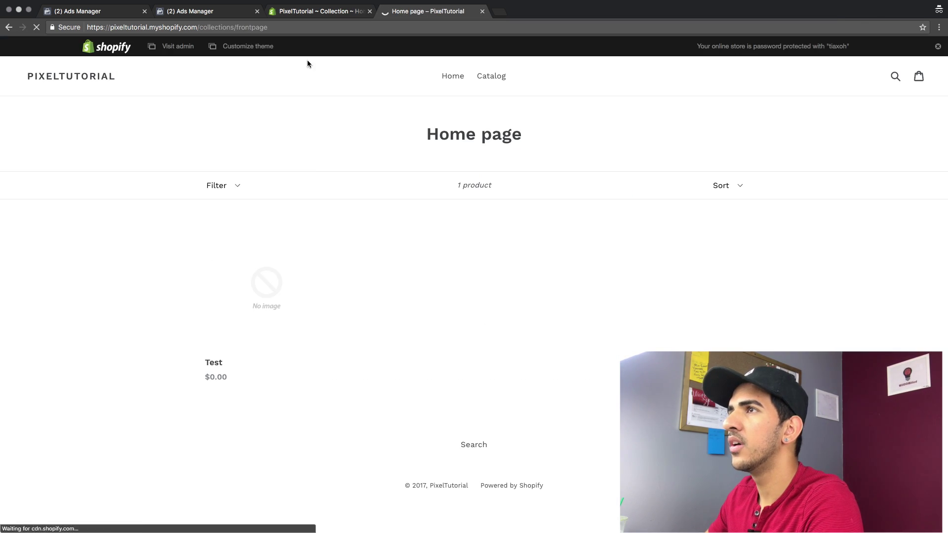
left_click(186, 12)
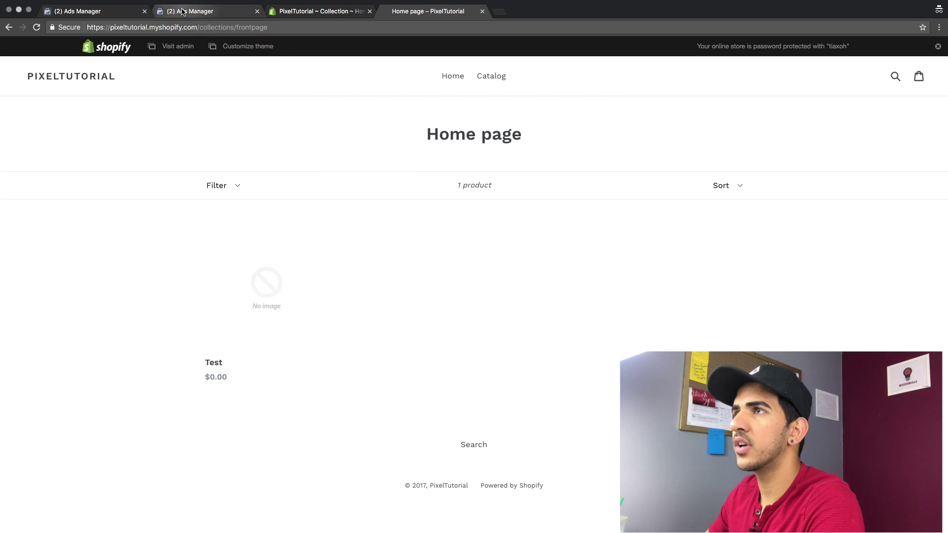
left_click(192, 28)
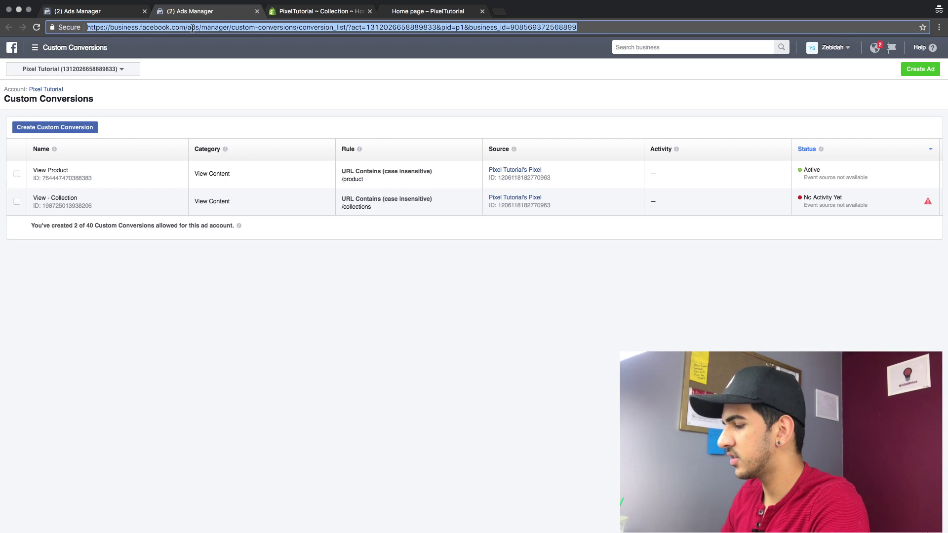
Create 'A2c' for URLs containing /cart with the Add To Cart category
key("Return")
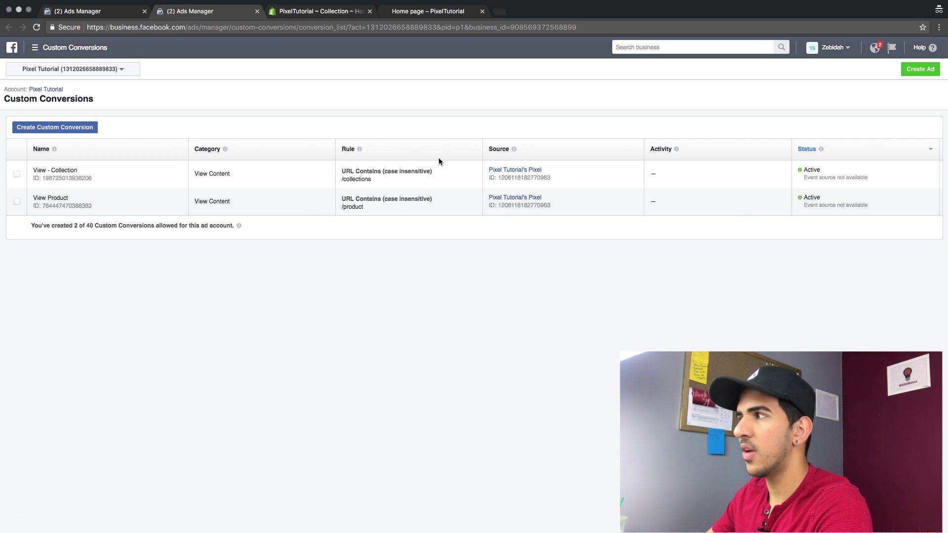
left_click(51, 130)
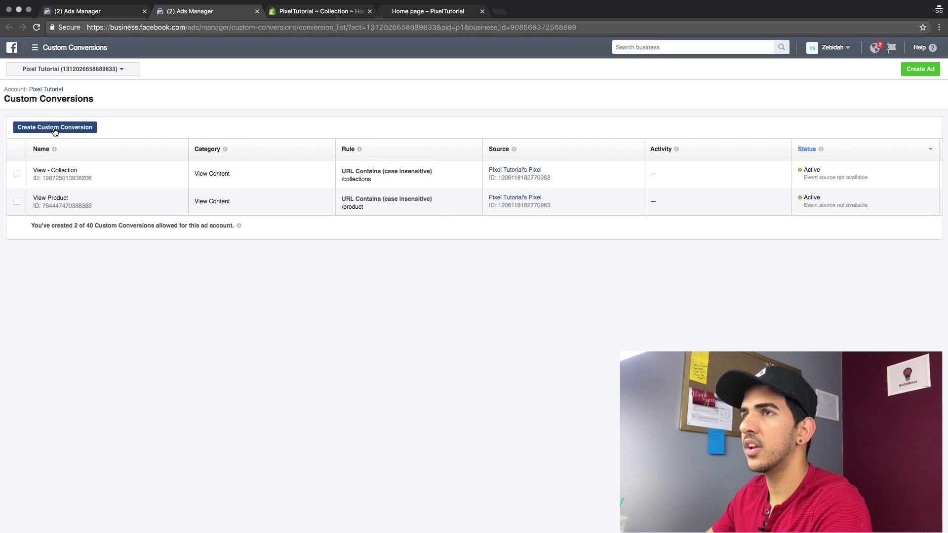
left_click(434, 222)
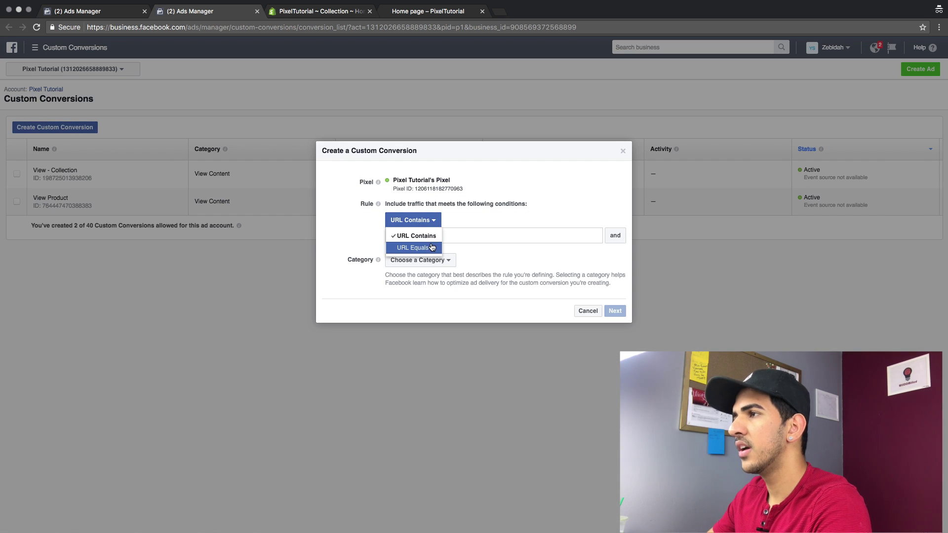
left_click(460, 236)
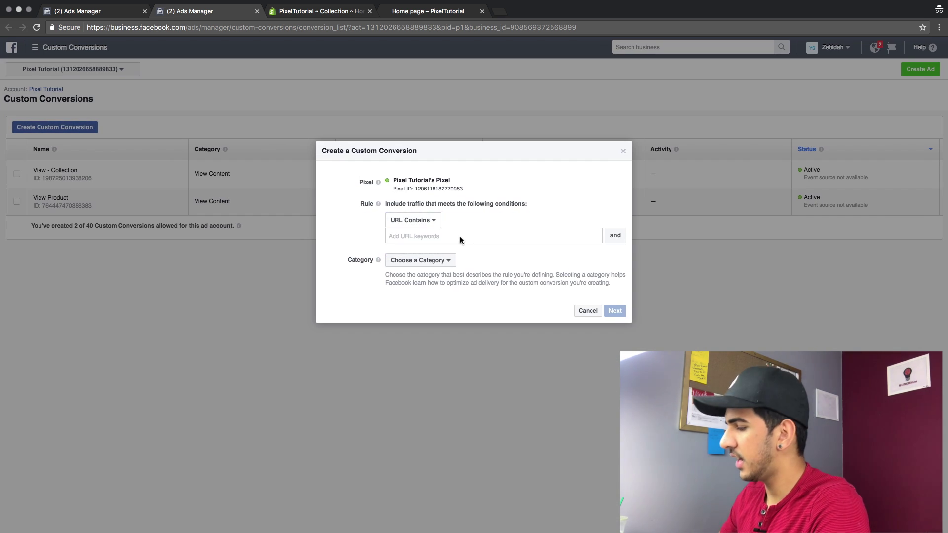
type("/cart")
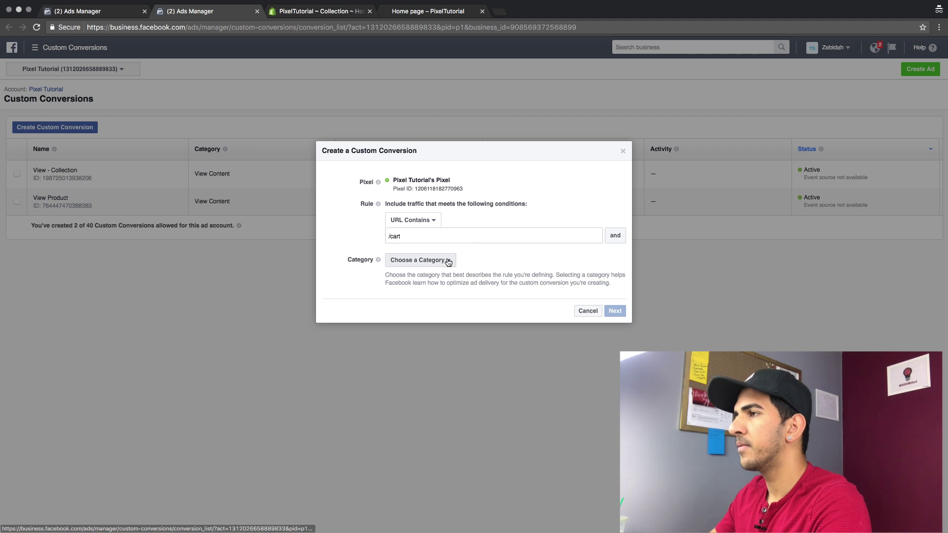
left_click(446, 260)
left_click(423, 298)
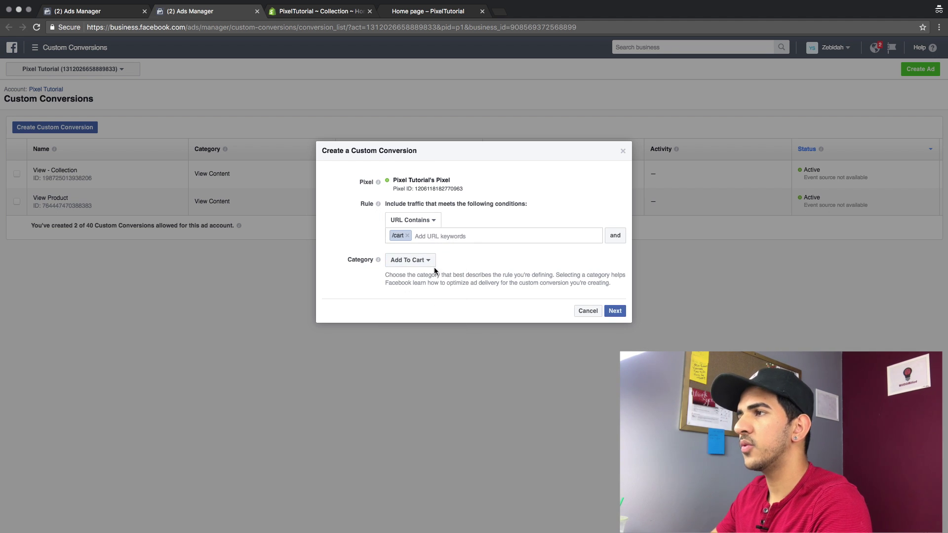
left_click(615, 311)
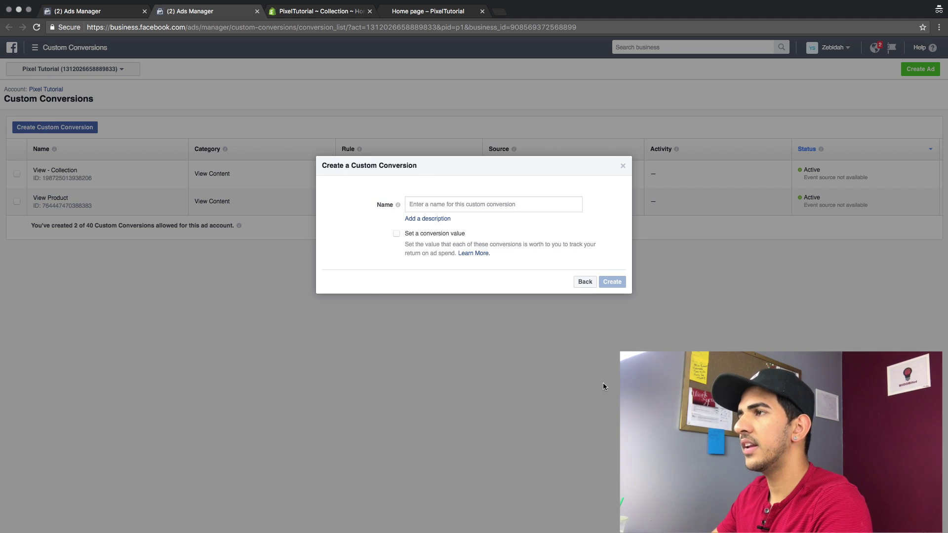
left_click(462, 201)
type("A2c")
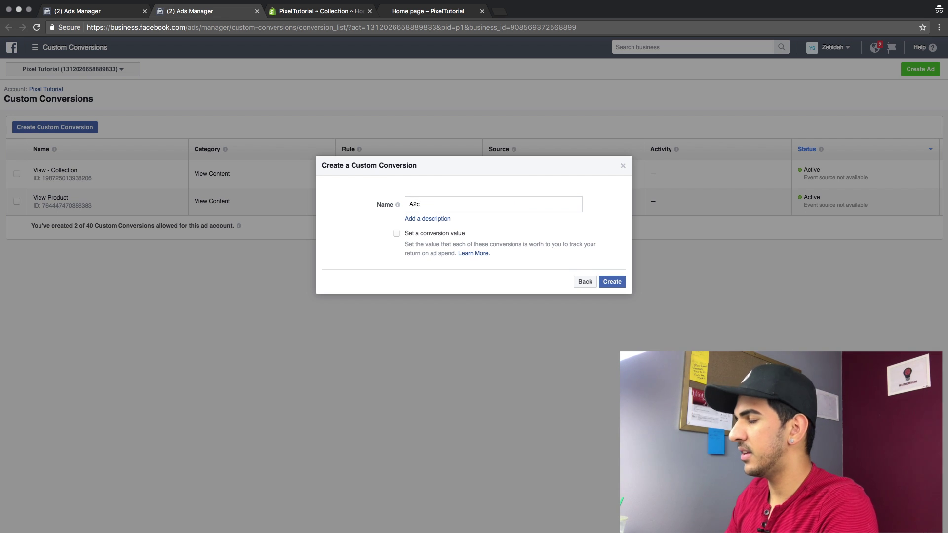
left_click(612, 281)
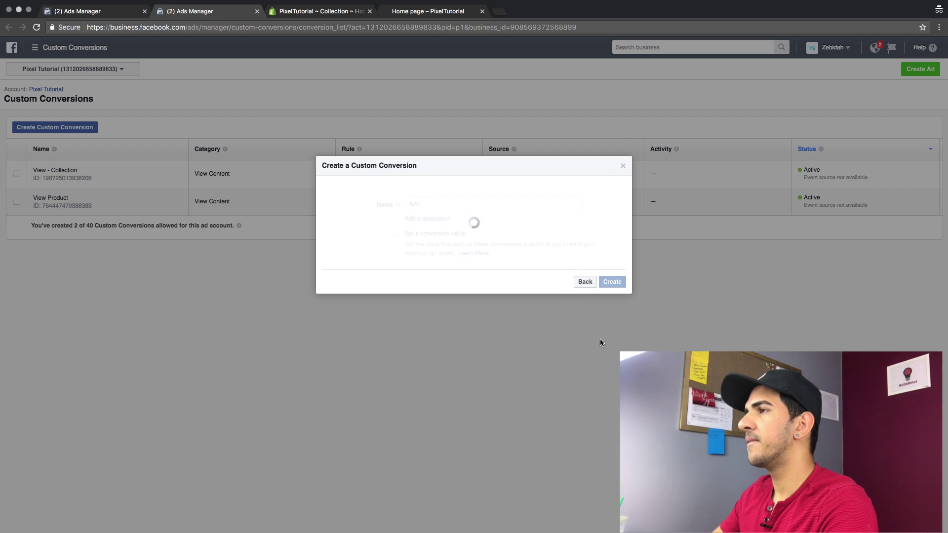
left_click(614, 266)
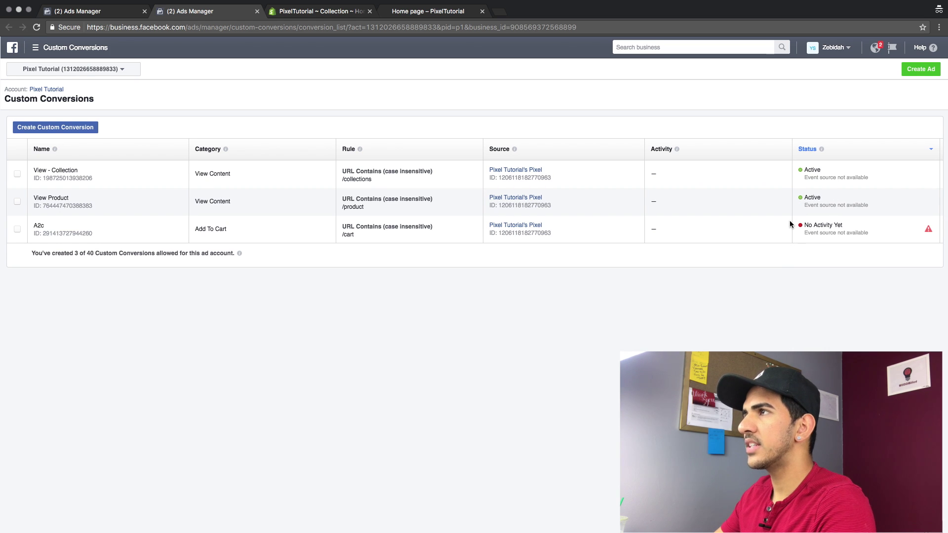
Add the Test product to the cart on the live storefront
left_click(321, 11)
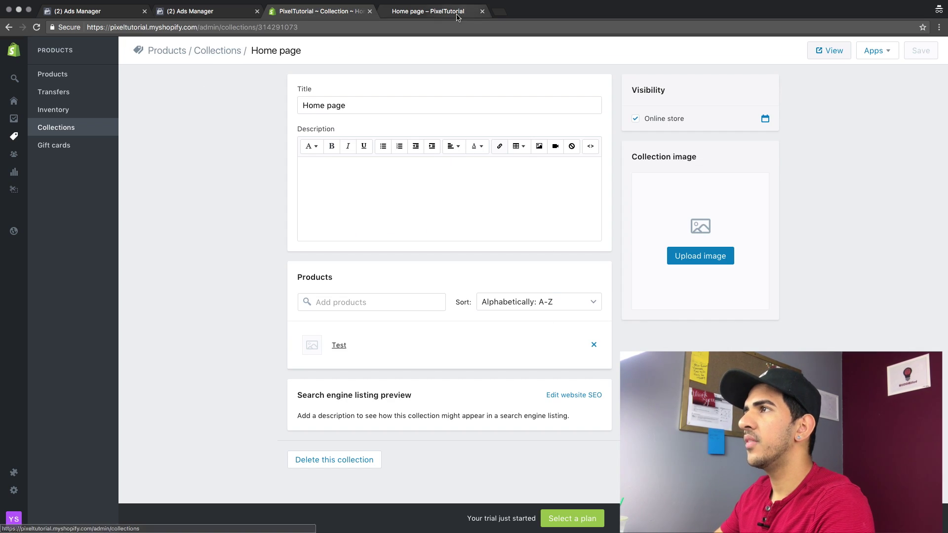
left_click(428, 11)
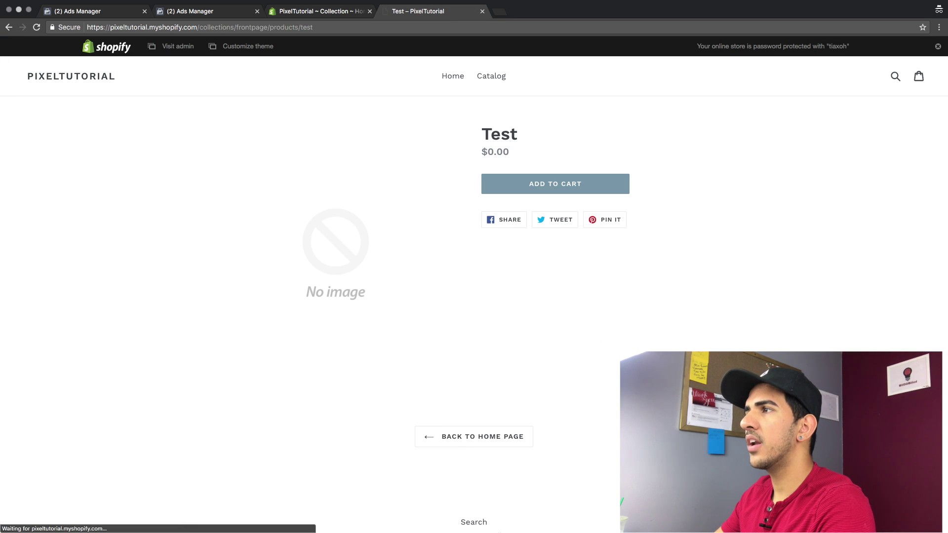
left_click(582, 184)
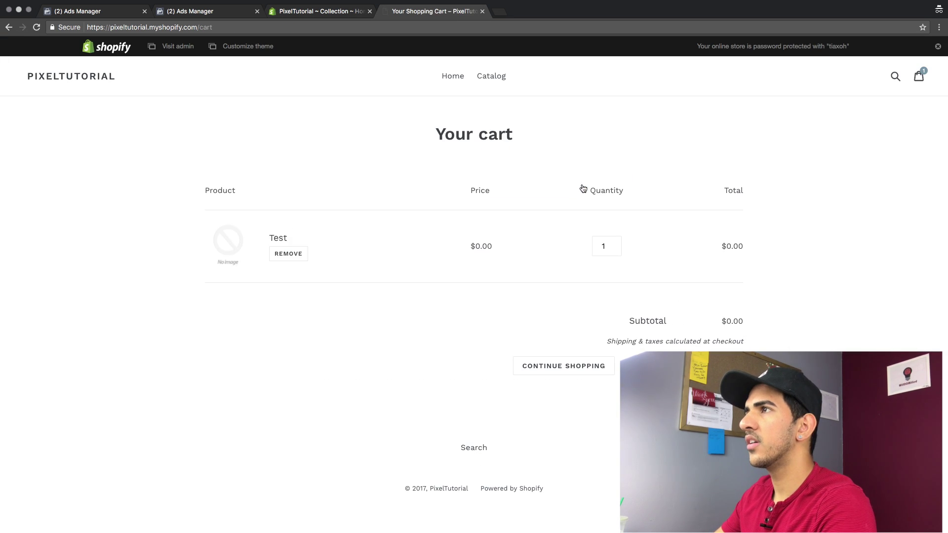
Reload Custom Conversions to confirm all three are Active, checking the cart URL
left_click(208, 11)
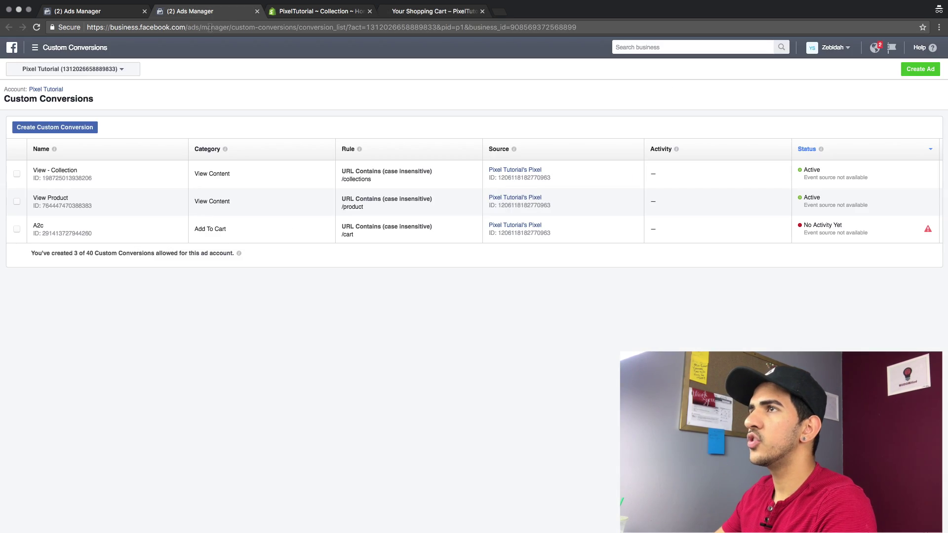
left_click(208, 28)
key("Return")
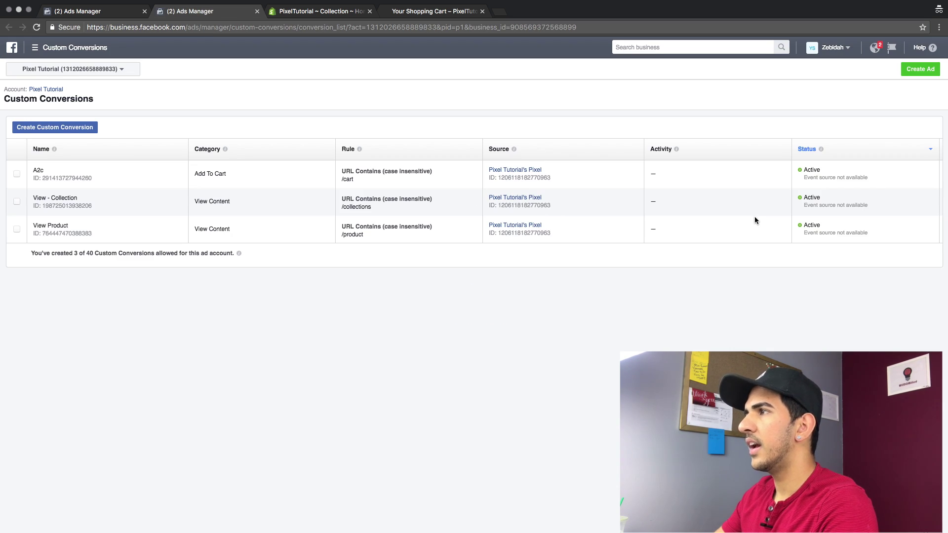
left_click(417, 11)
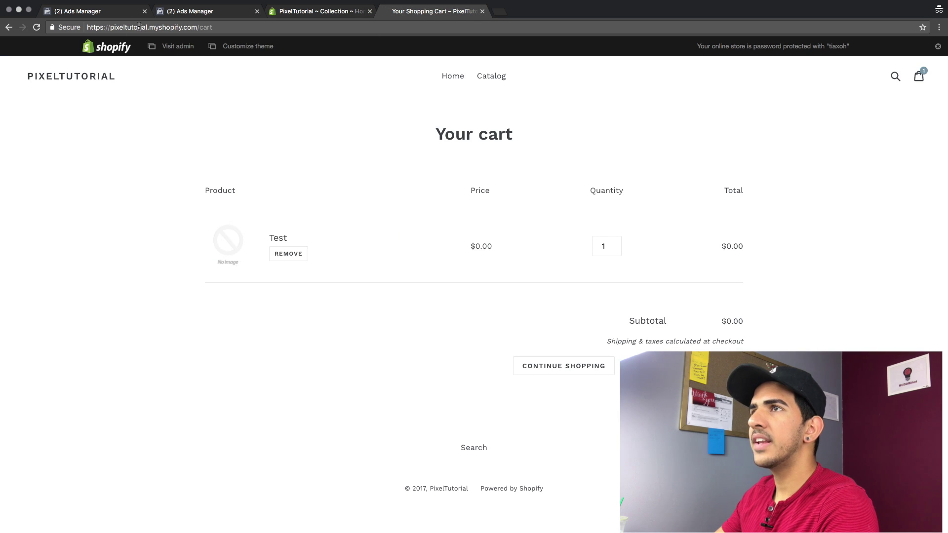
double_click(200, 27)
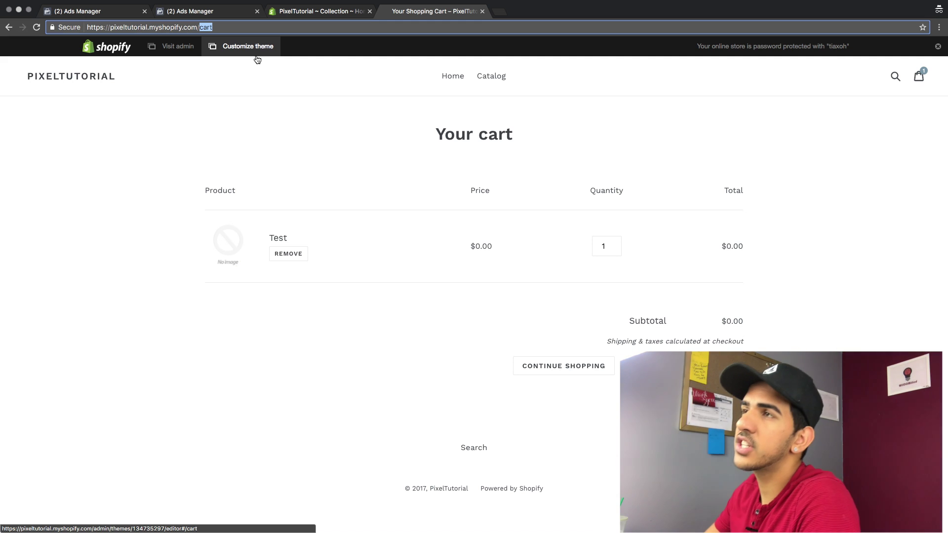
left_click(205, 8)
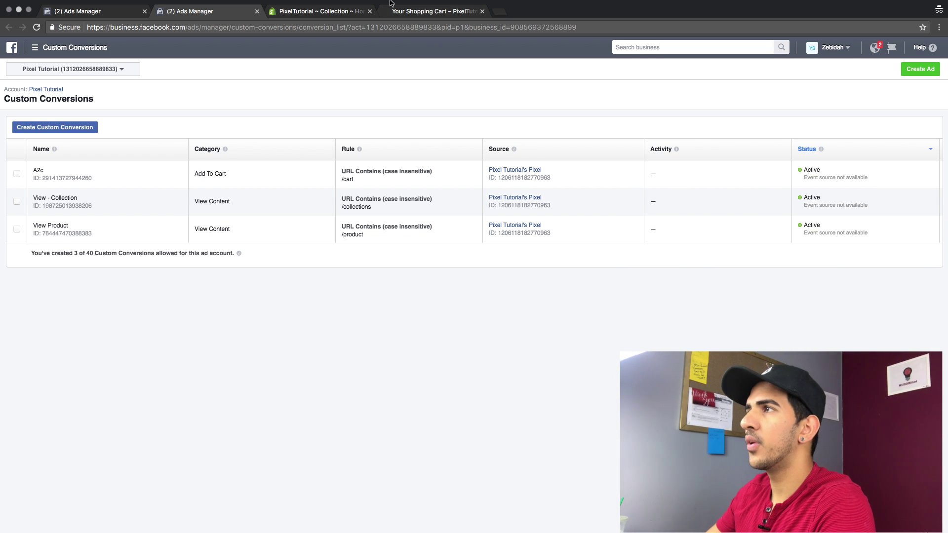
Start a conversion with URL keywords /checkout and checkouts, categorised Initiate Checkout
left_click(58, 126)
left_click(431, 224)
left_click(465, 235)
type("/checkout")
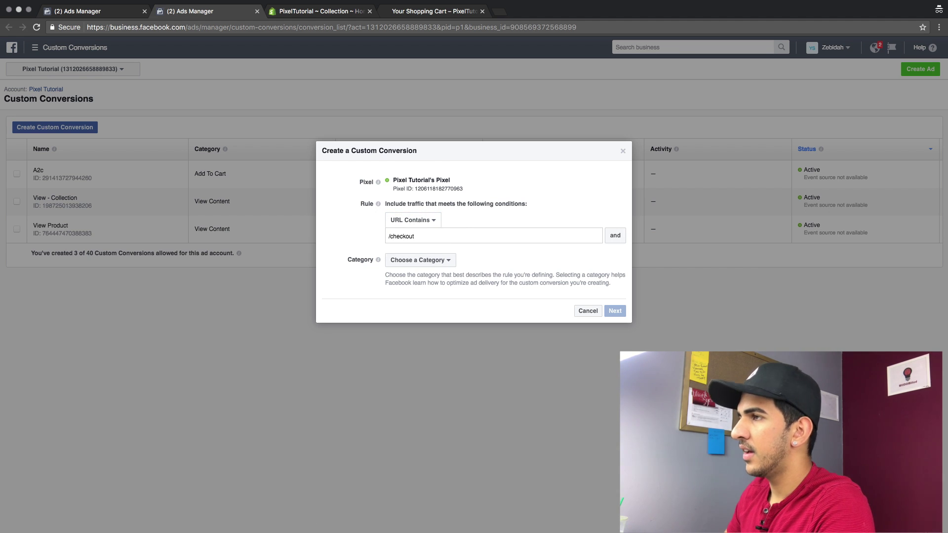
key("Return")
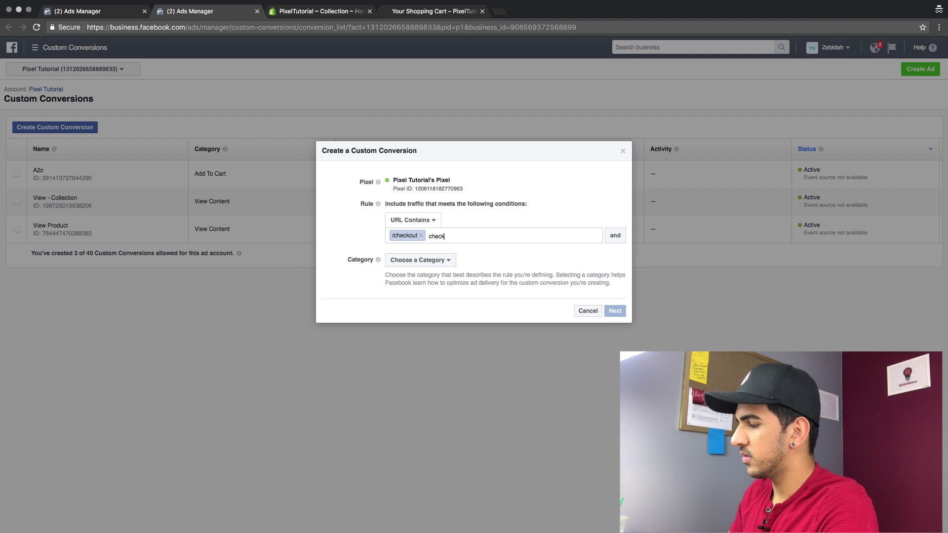
left_click(450, 260)
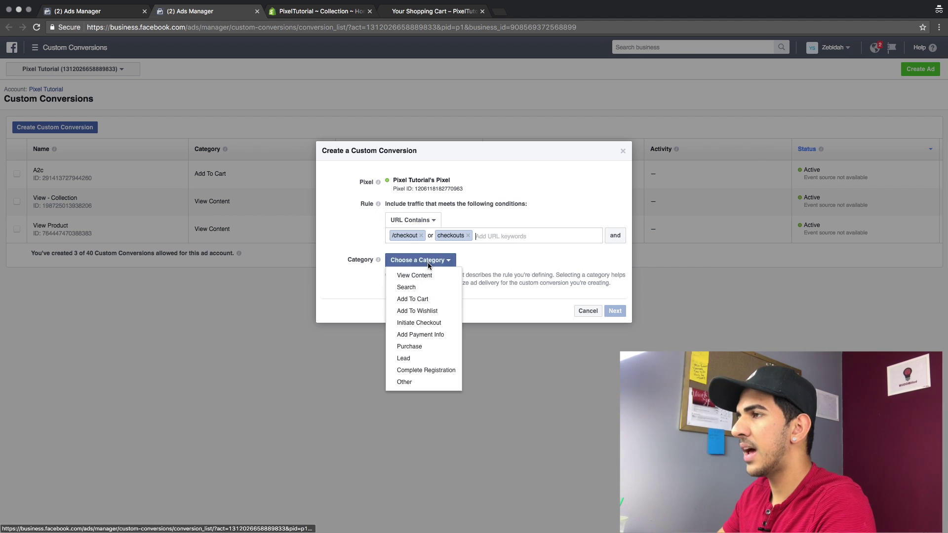
left_click(441, 324)
Name it 'Initiate Checkout', correcting the spelling, and create it
left_click(614, 311)
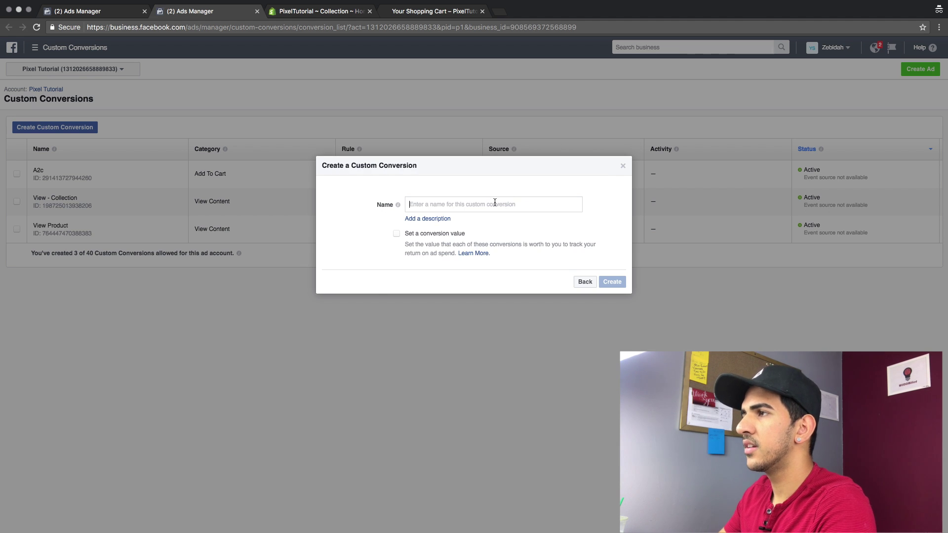
type("Inititae Checkout")
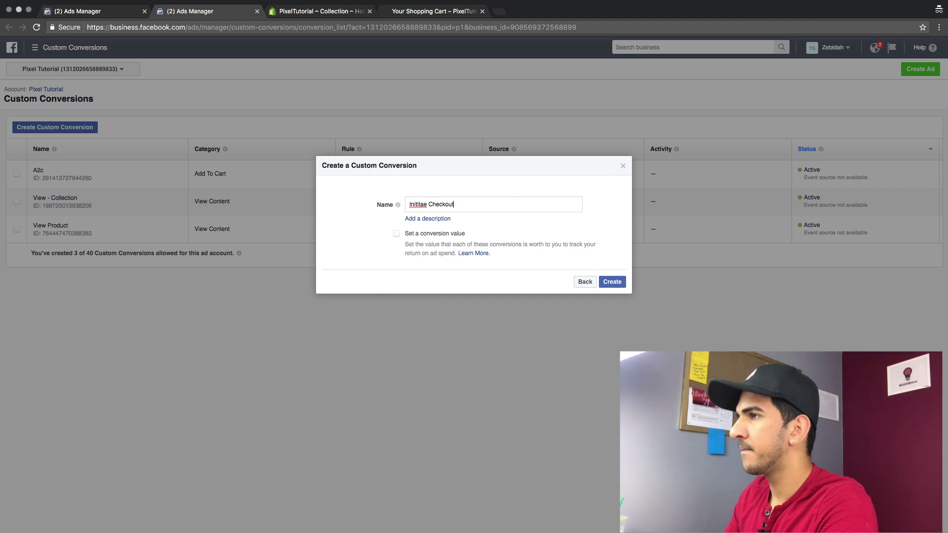
right_click(420, 204)
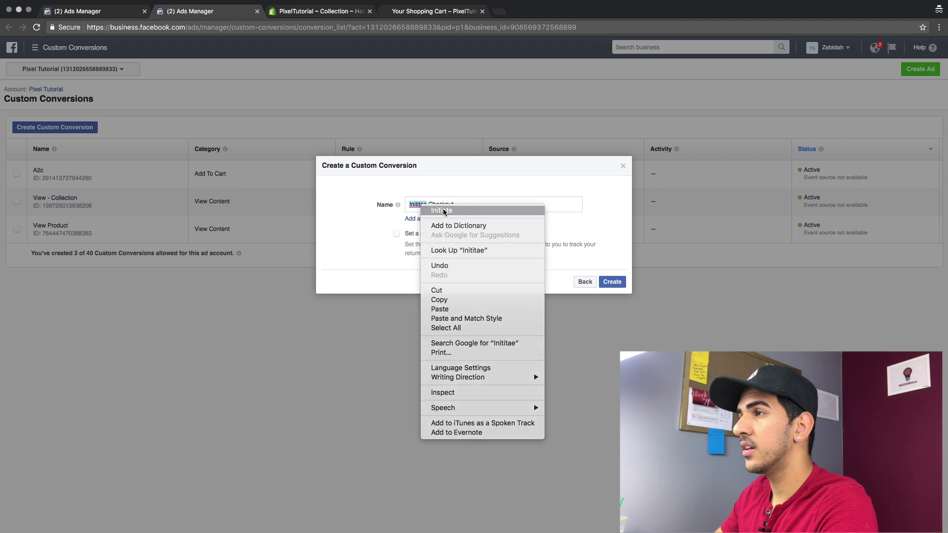
left_click(442, 211)
left_click(612, 281)
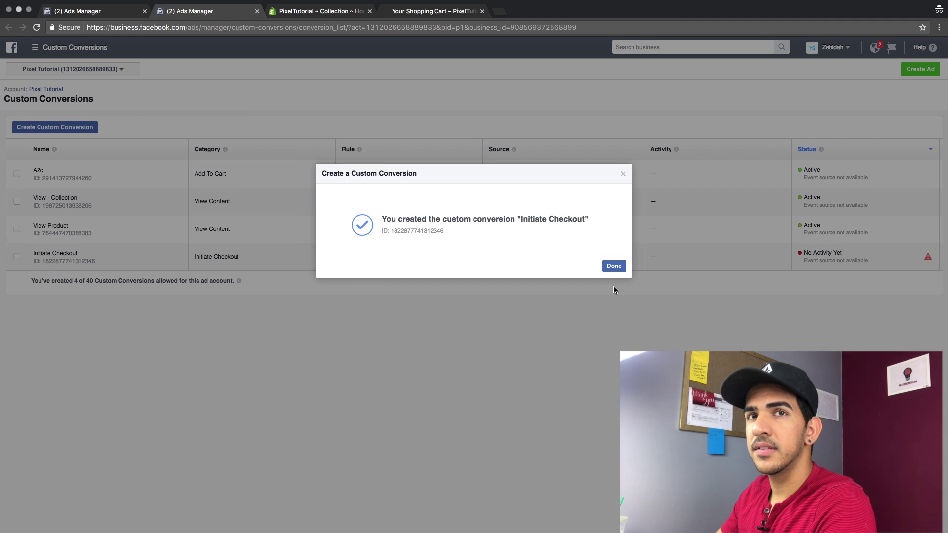
left_click(613, 266)
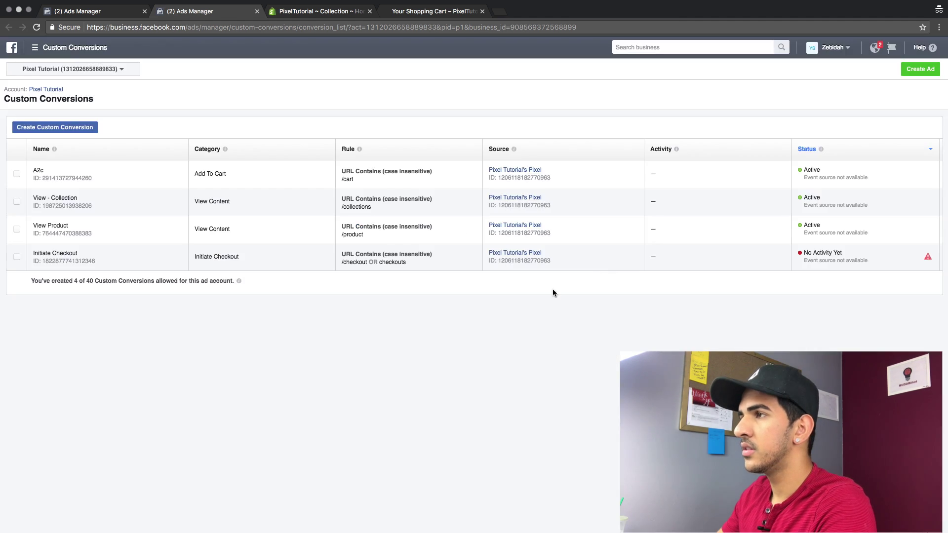
left_click(55, 127)
Create 'Purchase' for URLs containing Thank-you, with the Purchase category
left_click(401, 222)
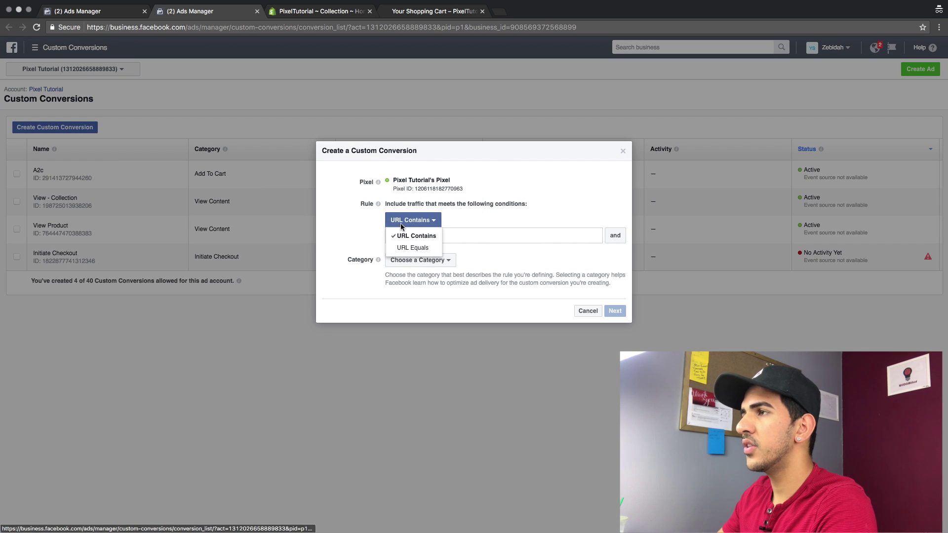
left_click(476, 238)
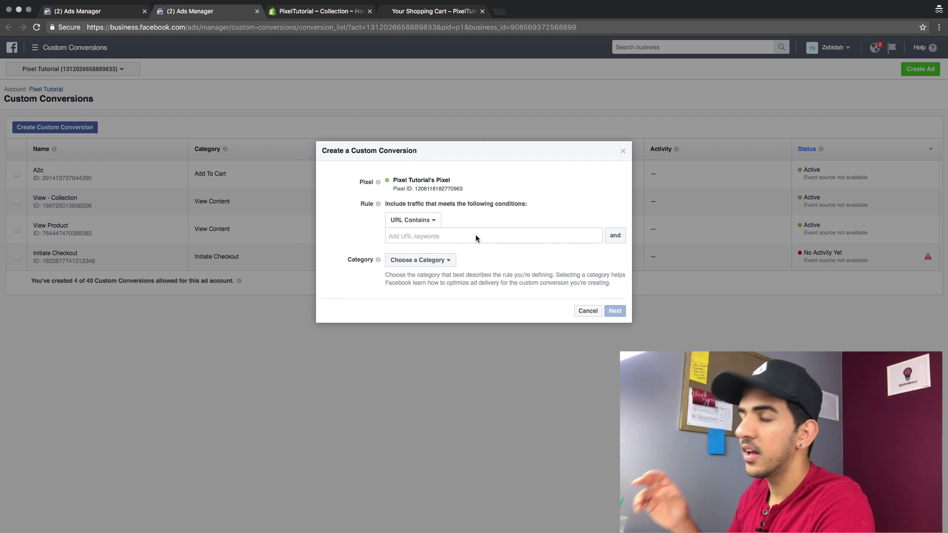
type("Thank-you")
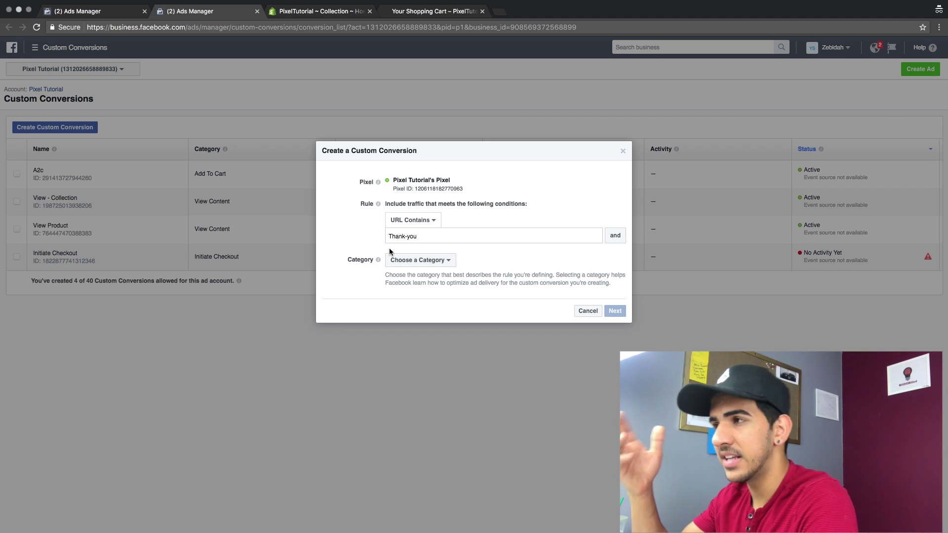
left_click(409, 261)
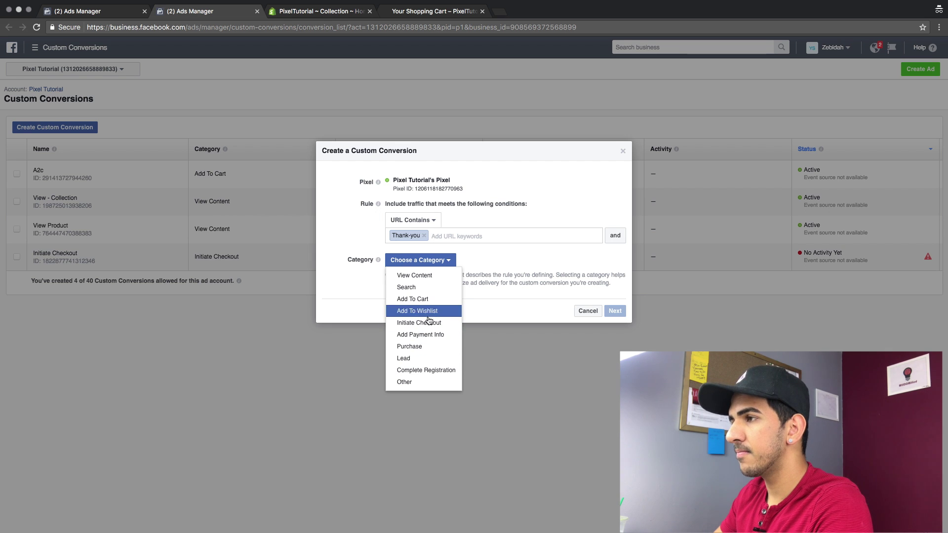
left_click(427, 345)
left_click(613, 311)
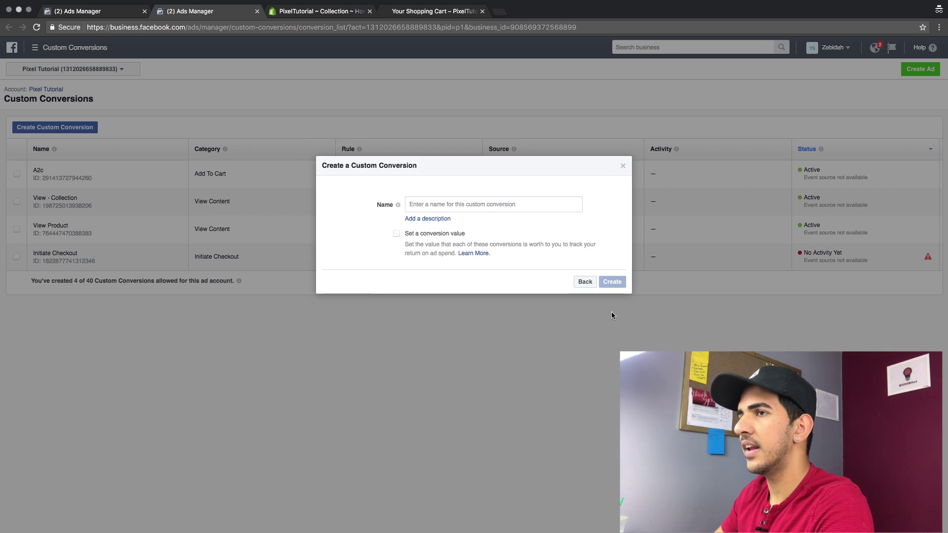
left_click(424, 204)
type("Purchase")
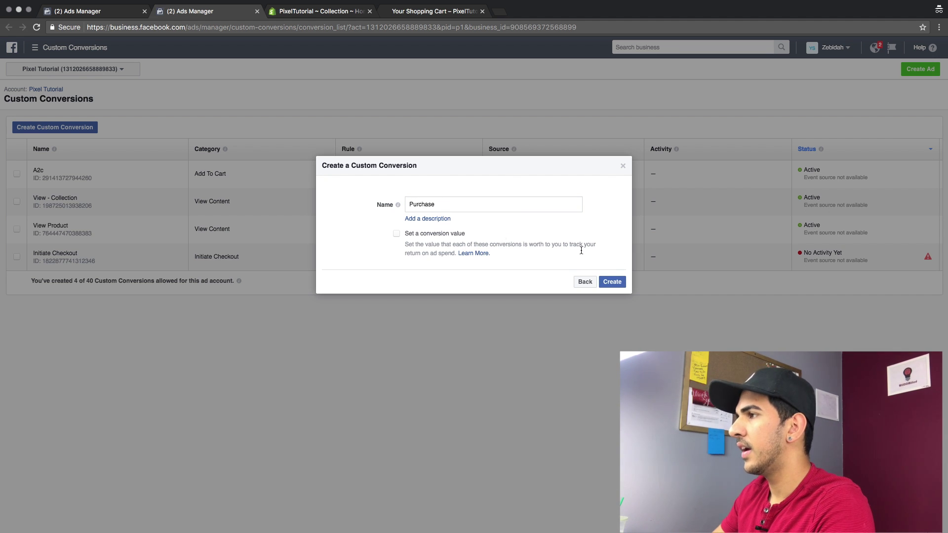
left_click(611, 283)
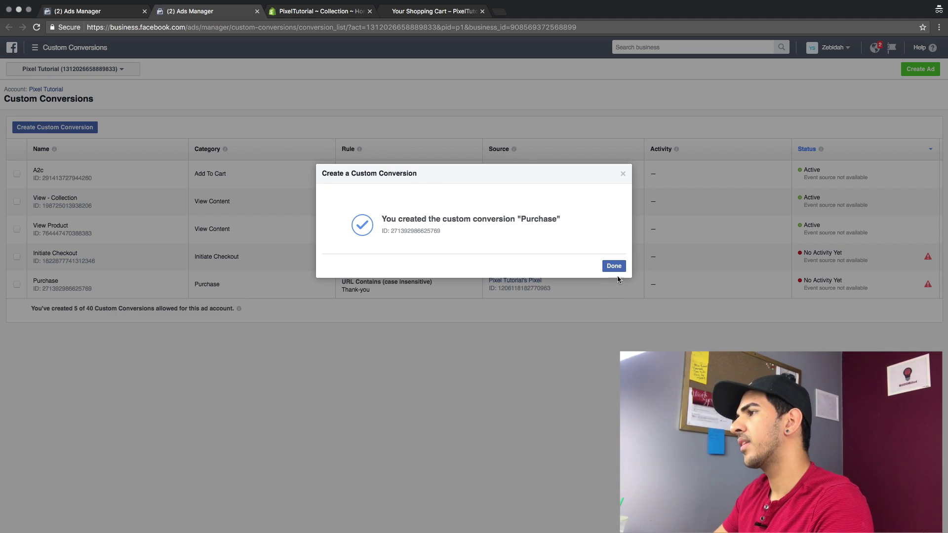
left_click(613, 266)
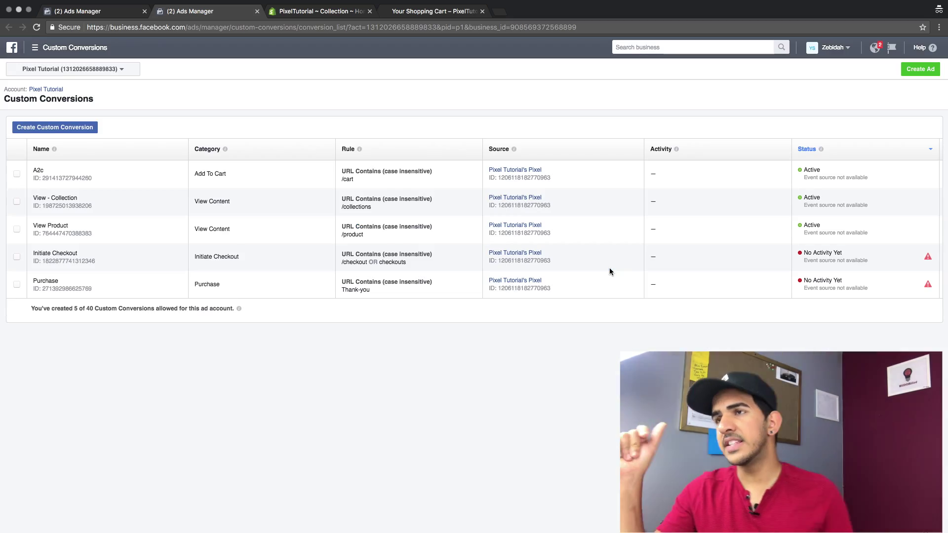